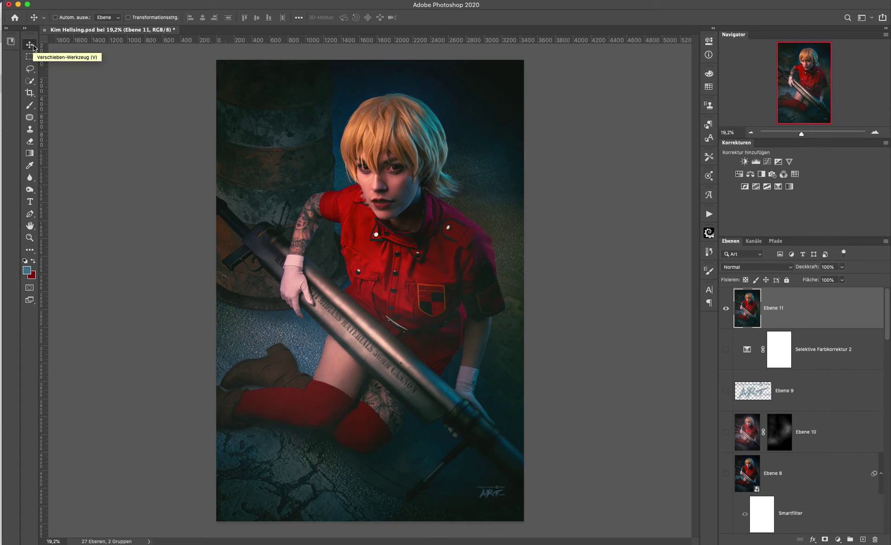
Step: Toggle Ebene 11's visibility to compare before and after, leaving the composite hidden
left_click(726, 310)
left_click(726, 310)
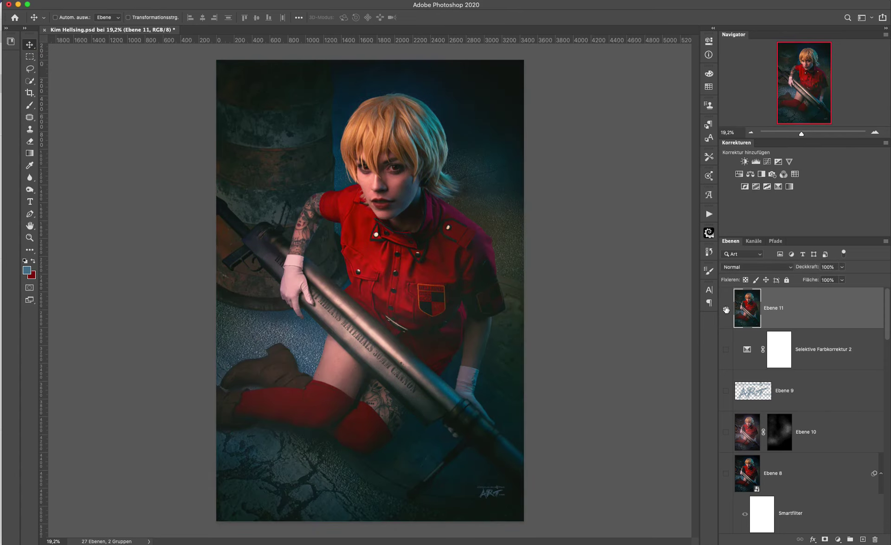
left_click(726, 310)
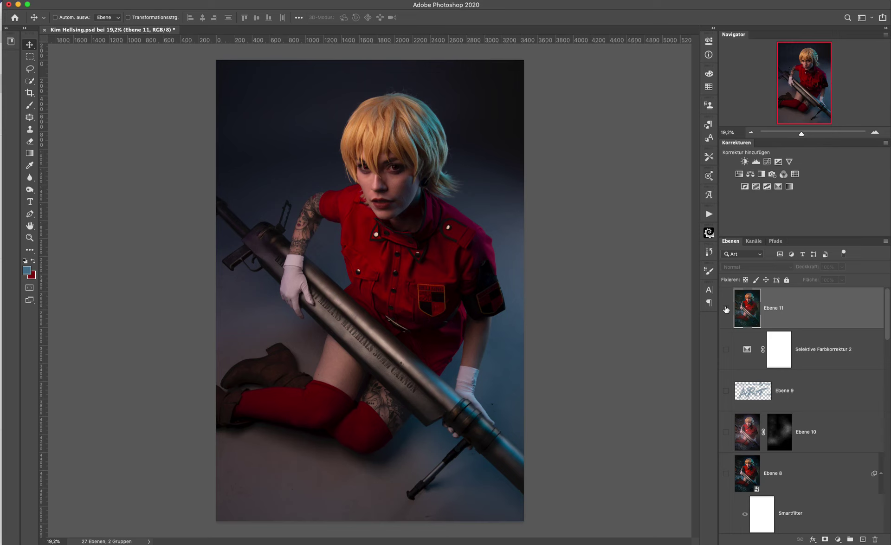
left_click(726, 310)
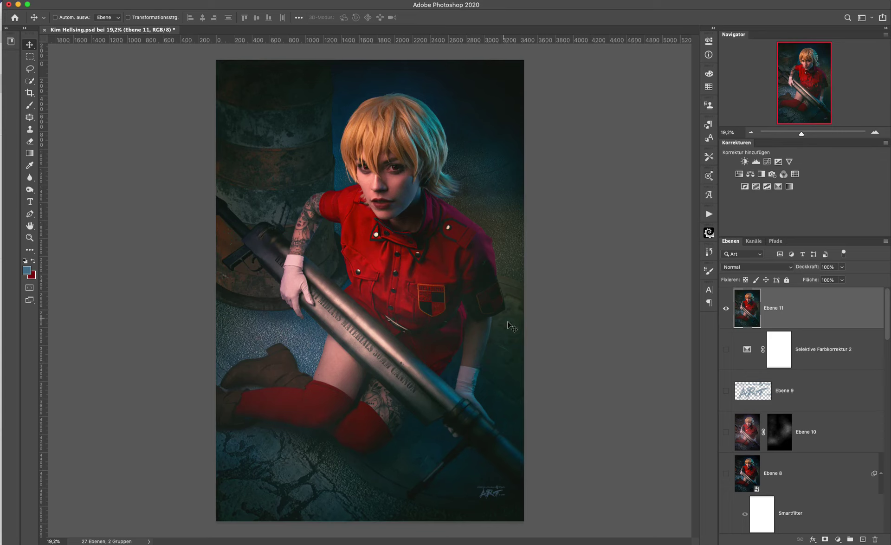
left_click(726, 308)
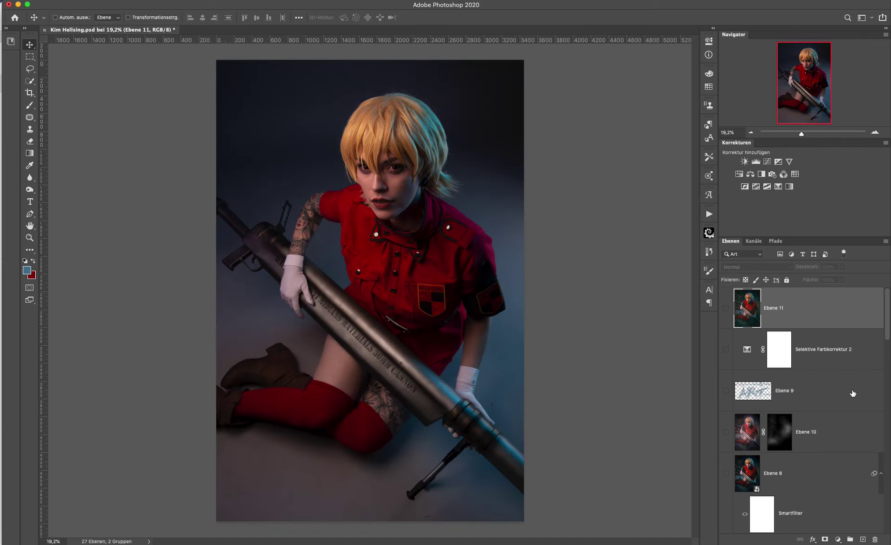
Step: Solo the Ebene 1 Kopie cut-out to preview it, then restore the other layers
scroll(825, 395, "down", 5)
scroll(849, 394, "down", 5)
scroll(849, 393, "down", 5)
scroll(845, 394, "down", 5)
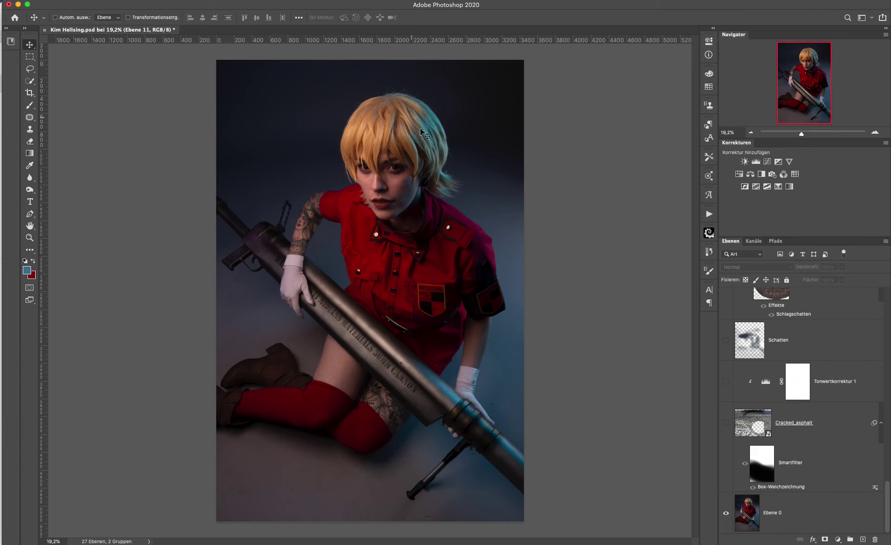
scroll(811, 426, "up", 3)
scroll(810, 426, "up", 5)
scroll(811, 425, "up", 5)
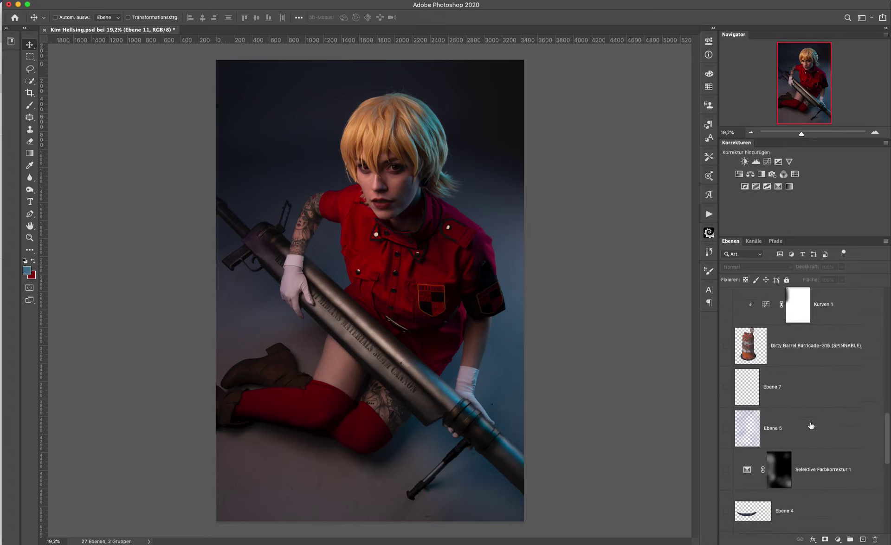
scroll(810, 425, "up", 1)
scroll(810, 425, "up", 2)
scroll(809, 425, "up", 1)
scroll(808, 423, "up", 2)
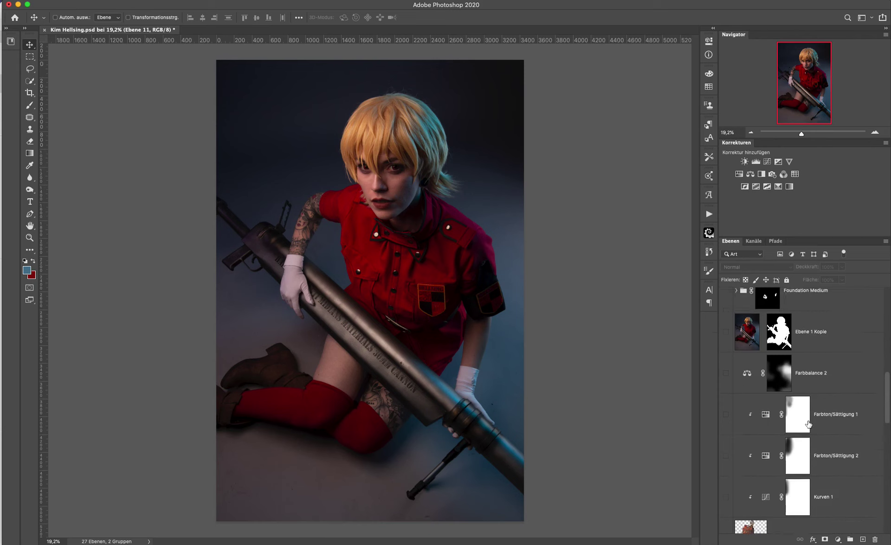
scroll(809, 423, "up", 1)
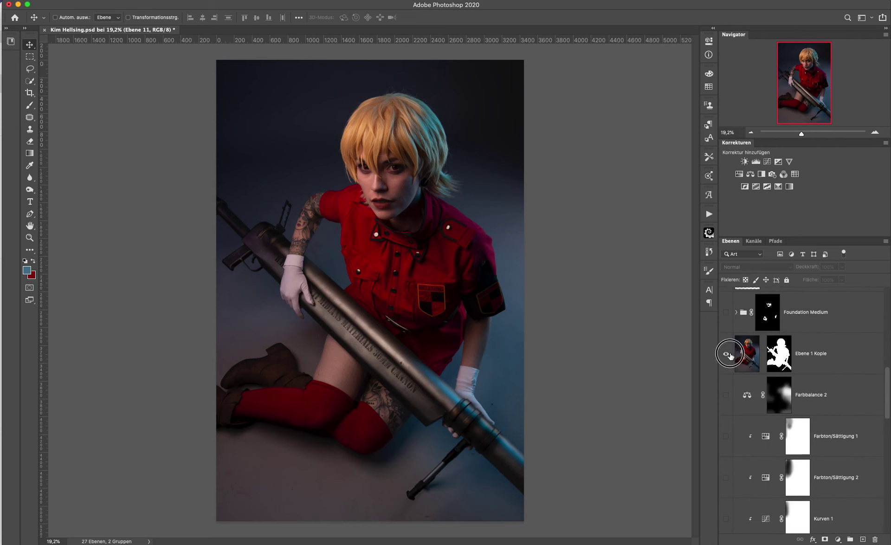
left_click(726, 354, "alt")
left_click(726, 354, "alt")
Step: Select the base photo layer Ebene 0
scroll(790, 419, "down", 3)
scroll(790, 419, "down", 3)
left_click(809, 519)
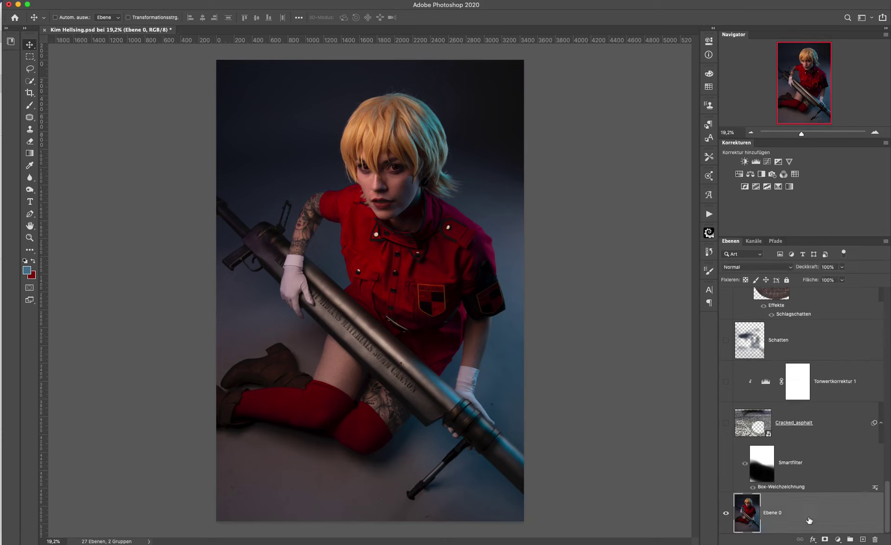
Step: Try a Quick Selection of the subject on a copy of Ebene 0, then discard the selection and copy
key("ctrl+j")
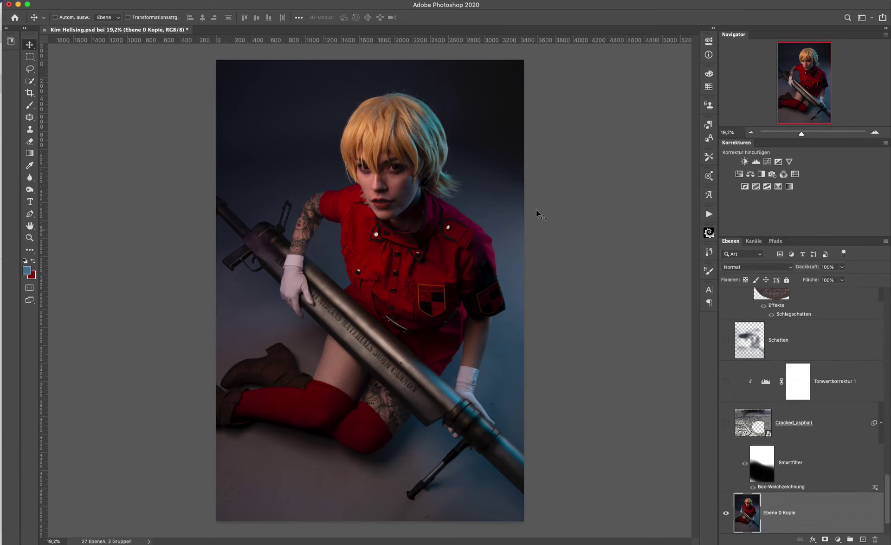
left_click(33, 81)
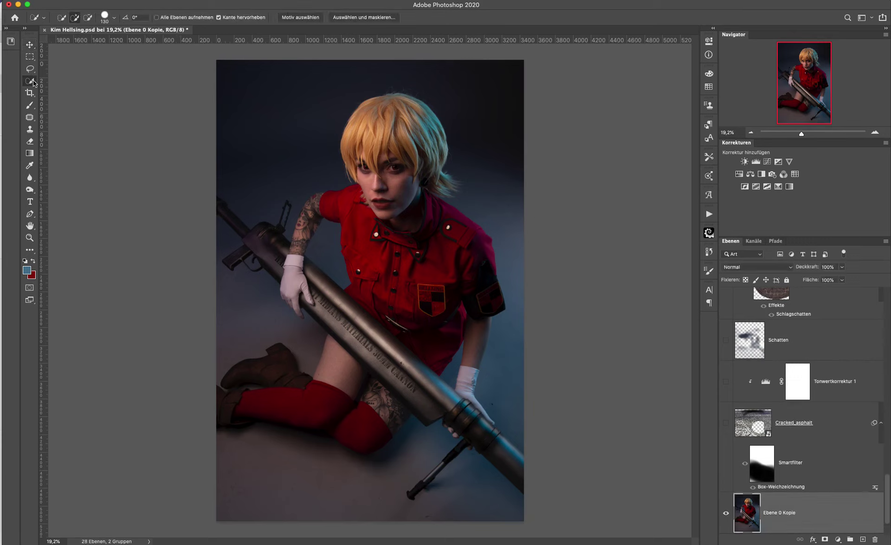
left_click(301, 18)
left_click_drag(283, 237, 239, 225)
left_click(225, 241, "alt")
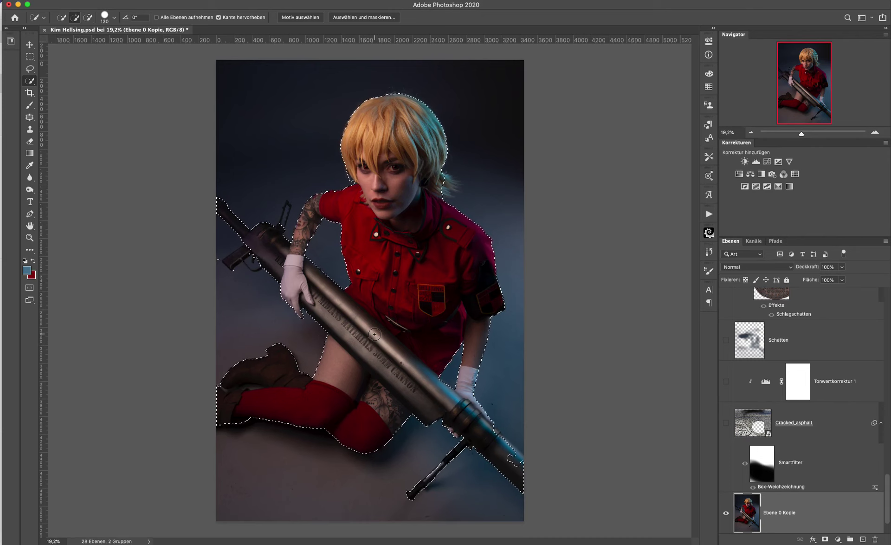
key("ctrl+d")
key("Delete")
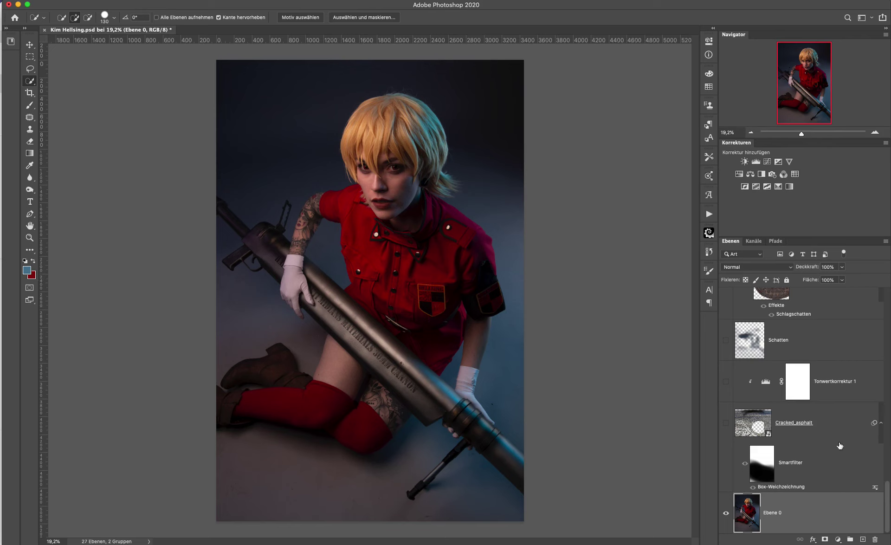
Step: Give the Ebene 1 Kopie layer a red colour label
scroll(837, 440, "up", 3)
scroll(853, 448, "up", 2)
left_click(858, 331)
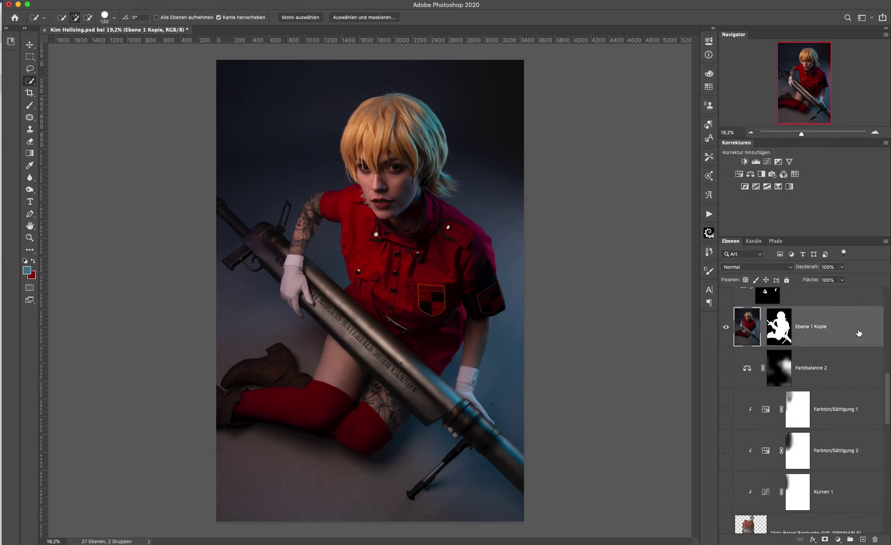
right_click(844, 334)
left_click(795, 454)
scroll(814, 399, "down", 2)
scroll(812, 399, "down", 3)
scroll(812, 399, "down", 3)
scroll(788, 418, "down", 3)
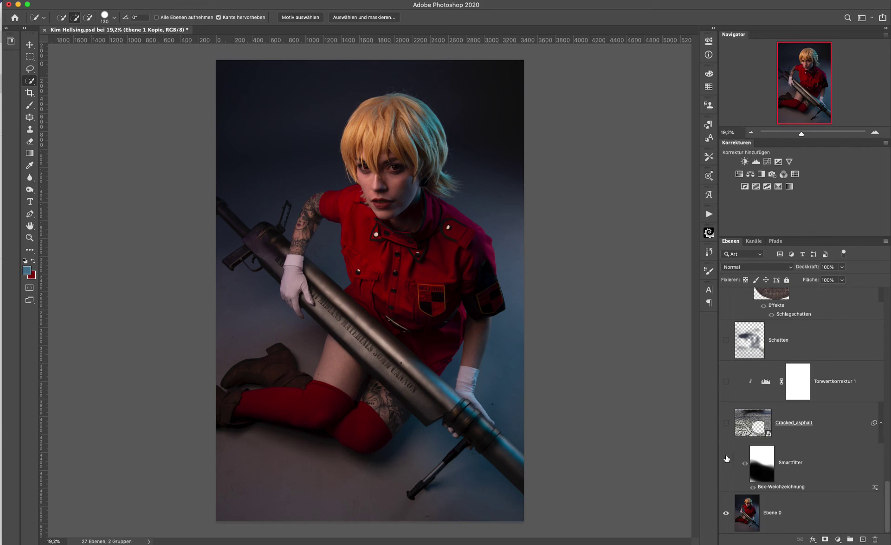
left_click(726, 422, "alt")
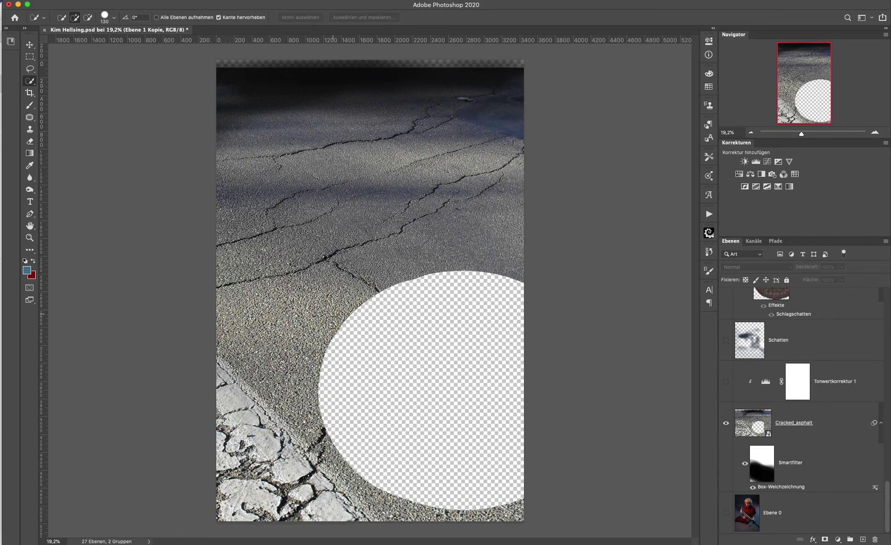
left_click(726, 423, "alt")
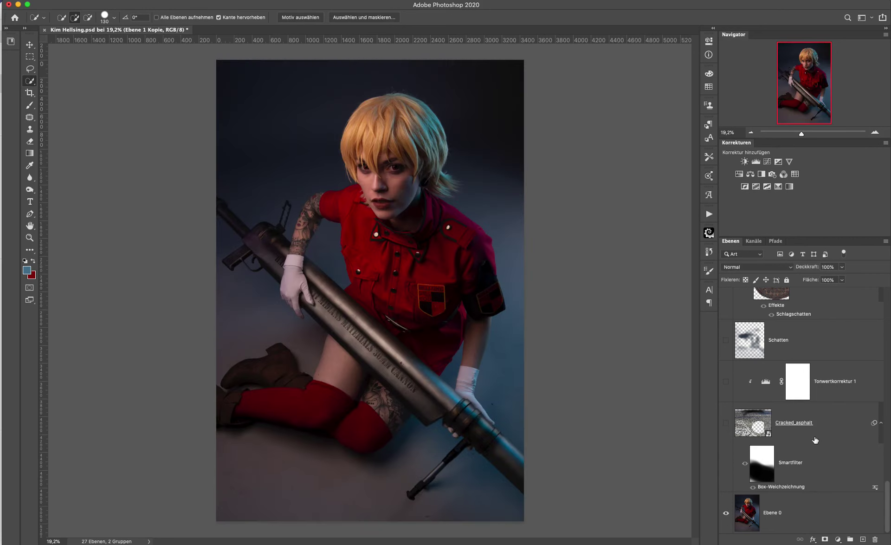
left_click(815, 440)
left_click(725, 423)
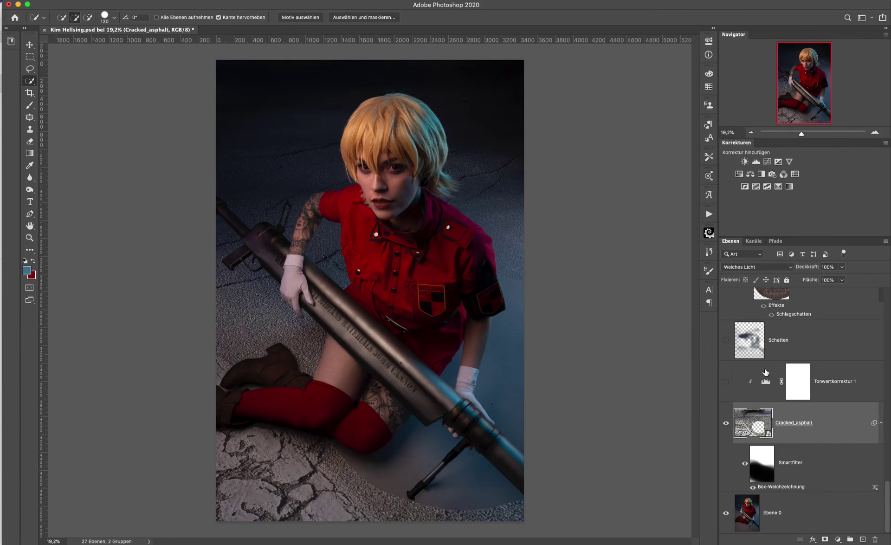
left_click(763, 268)
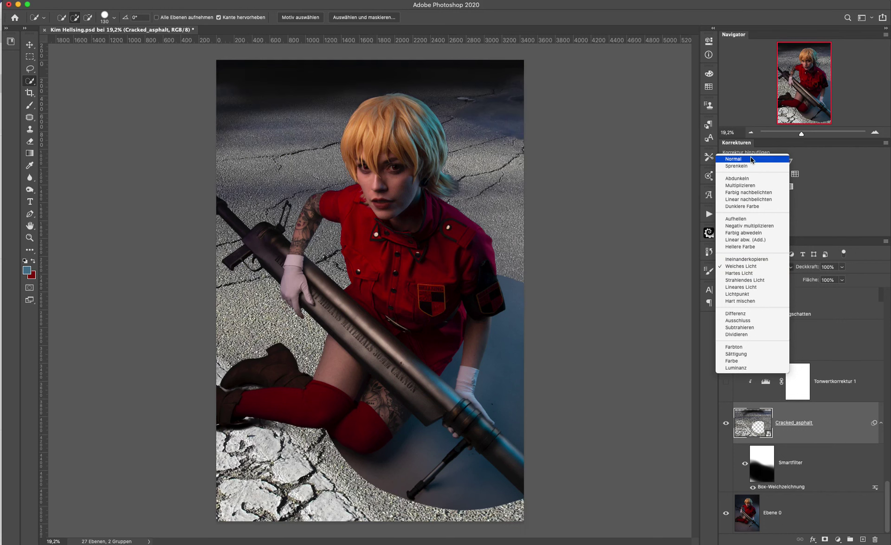
left_click(752, 266)
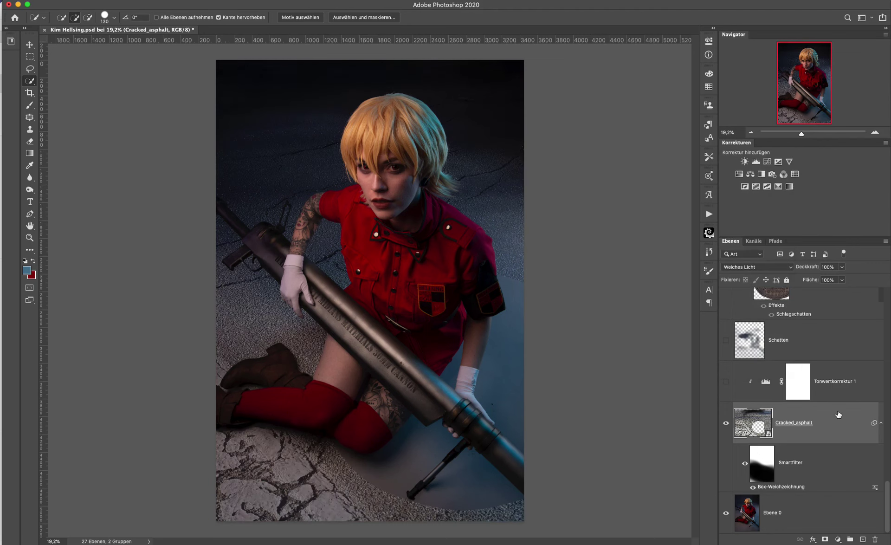
left_click(726, 422)
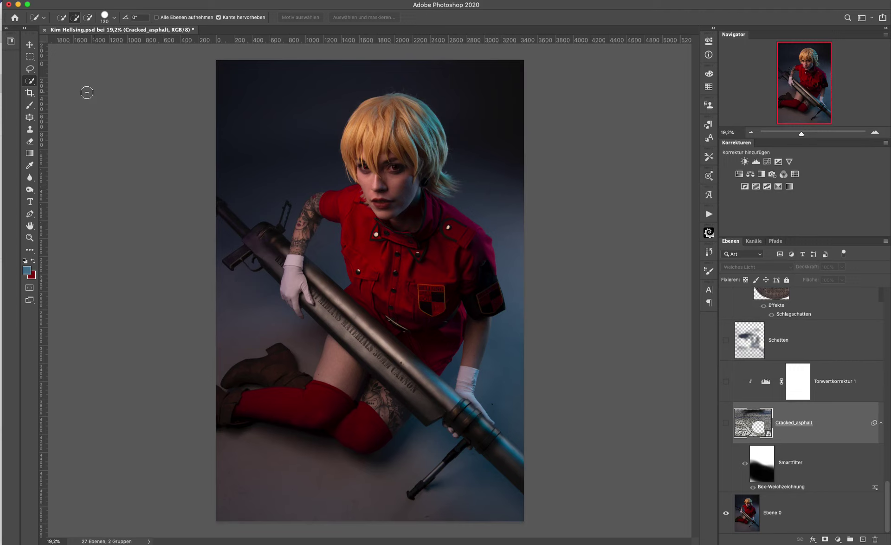
left_click(31, 44)
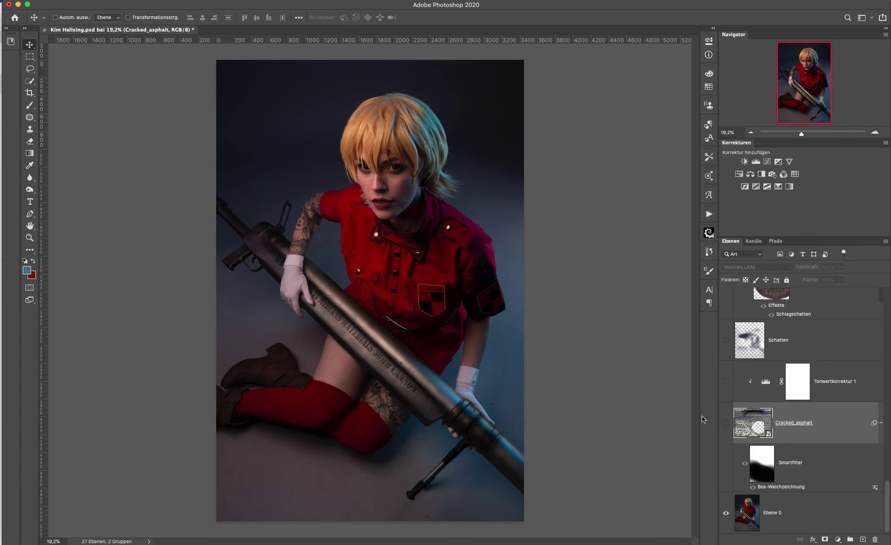
Step: Show Cracked_asphalt, the Ebene 1 Kopie cut-out and the Ebene 2 manhole cover
left_click(723, 423)
scroll(789, 425, "up", 3)
scroll(788, 425, "up", 2)
scroll(789, 425, "up", 3)
left_click(726, 336)
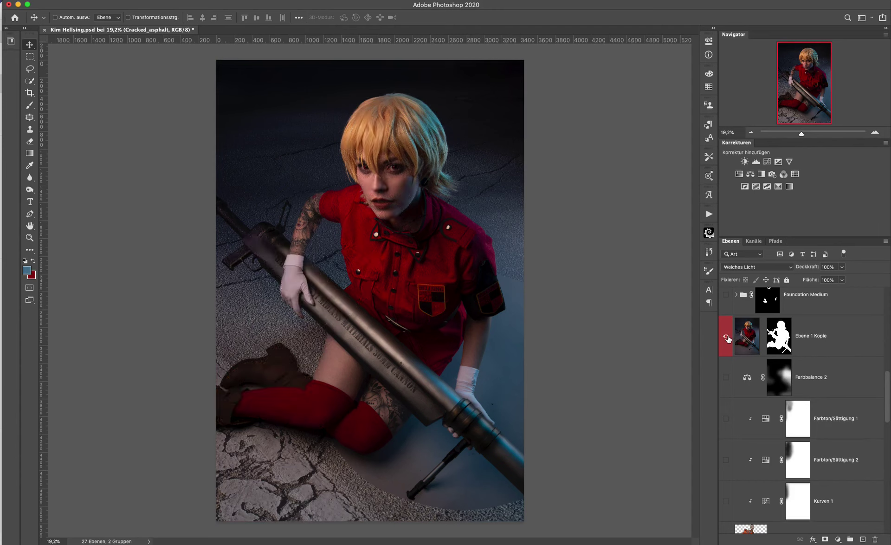
scroll(802, 397, "down", 3)
scroll(804, 399, "down", 3)
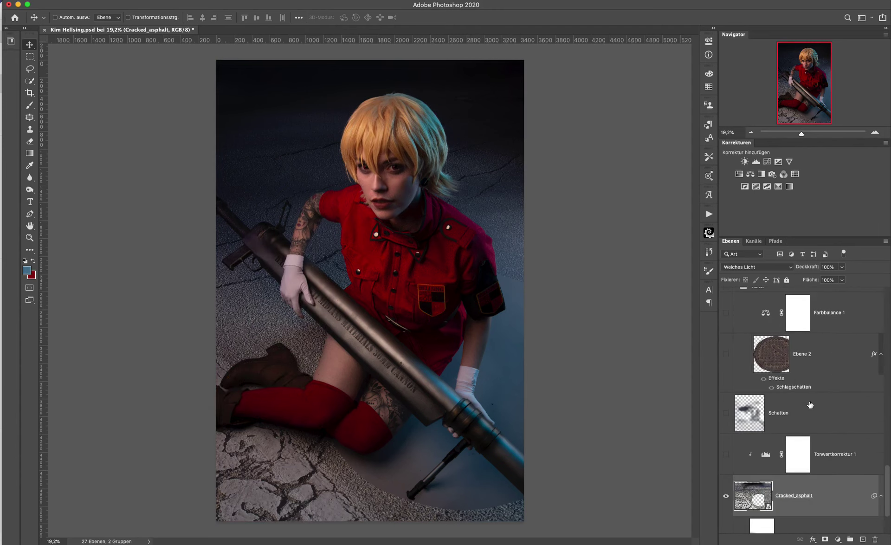
left_click(848, 364)
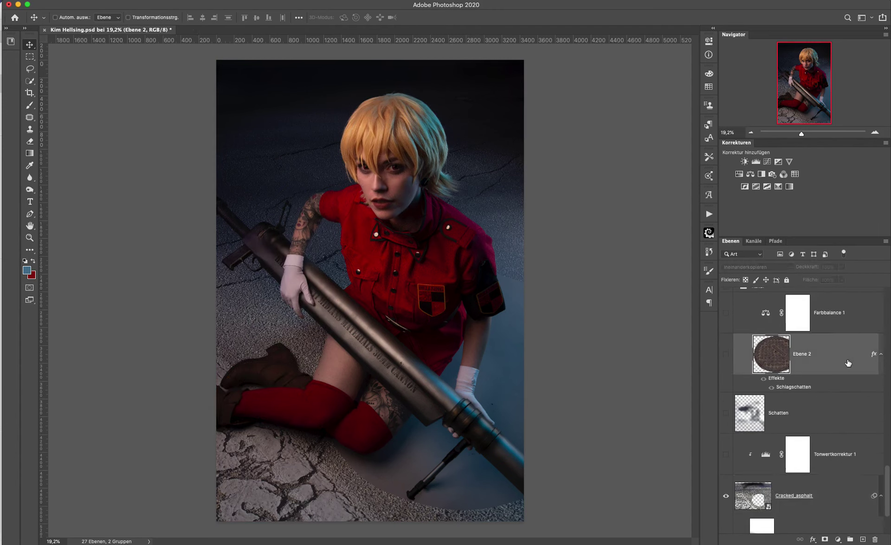
left_click(727, 355)
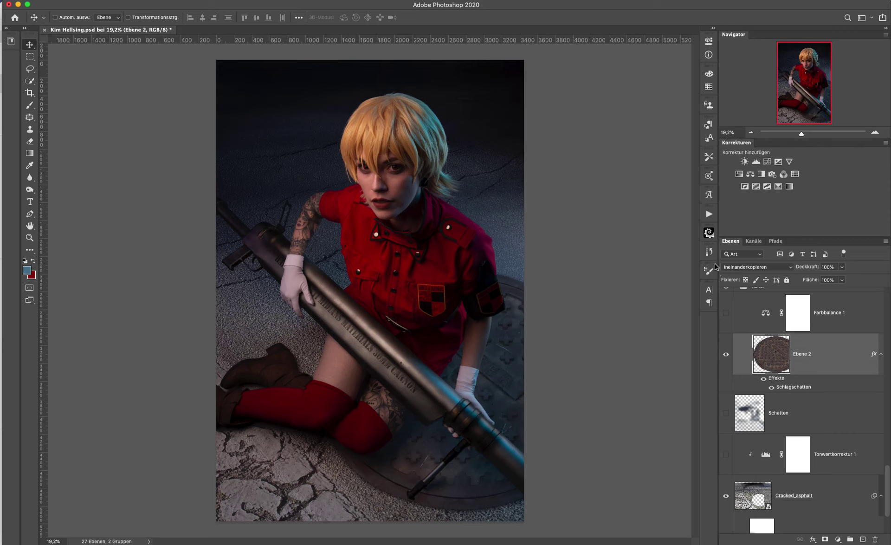
Step: Try the PixelSquid asset library, dismiss its loading error and close it
left_click(708, 234)
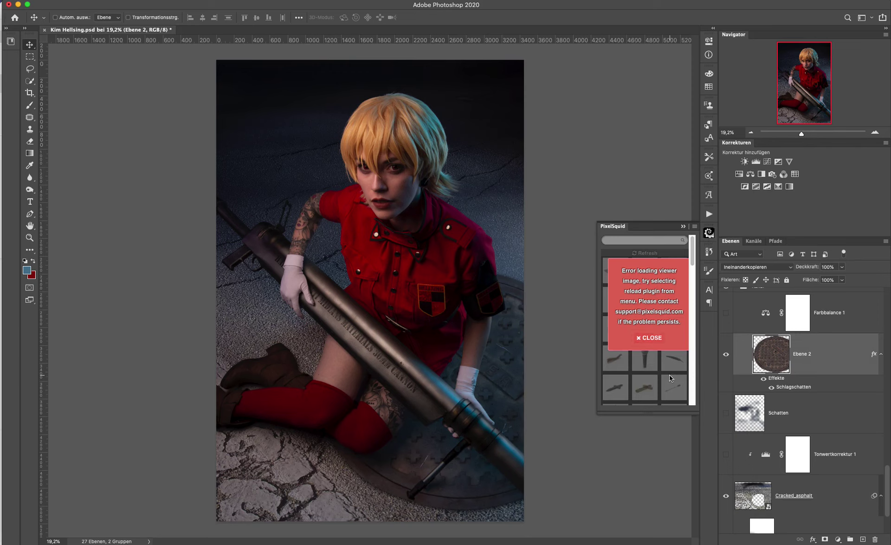
left_click(657, 345)
mouse_move(674, 271)
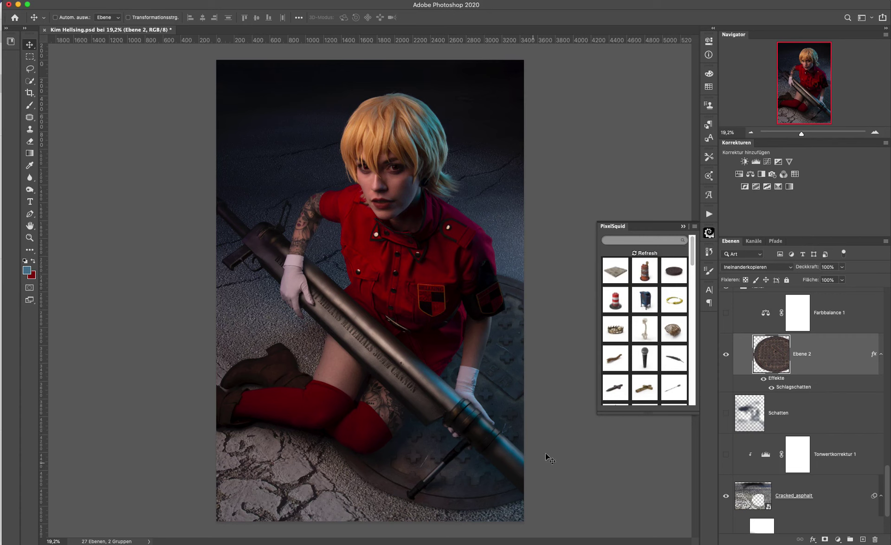
left_click(683, 226)
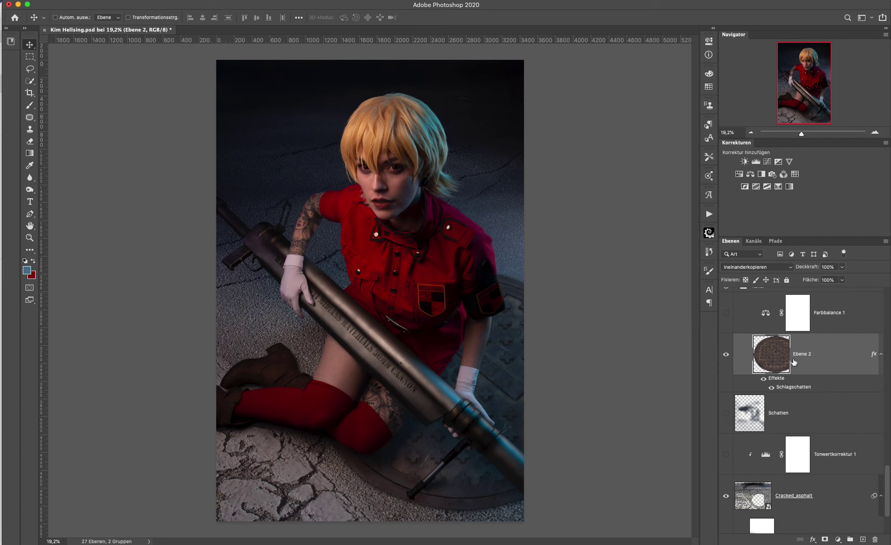
scroll(750, 371, "down", 2)
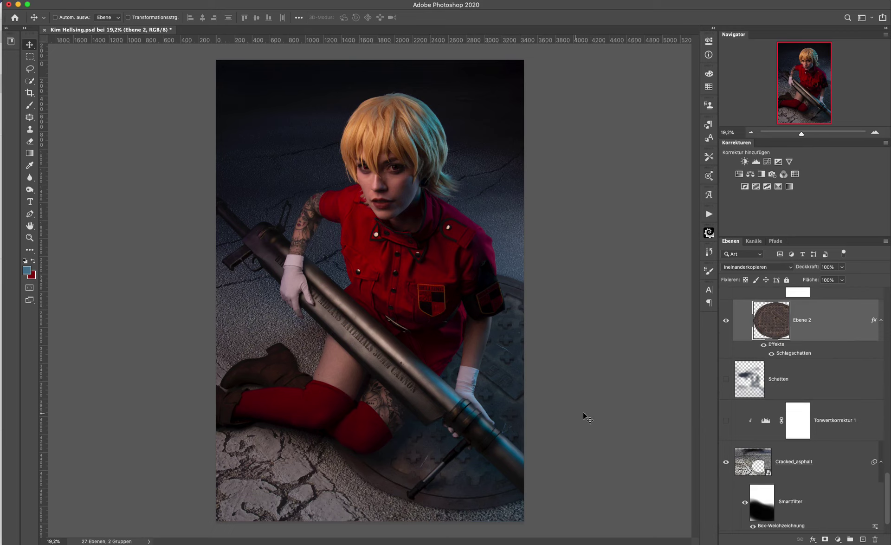
Step: Confirm the Schlagschatten drop shadow on Ebene 2 in the layer style dialog
double_click(850, 325)
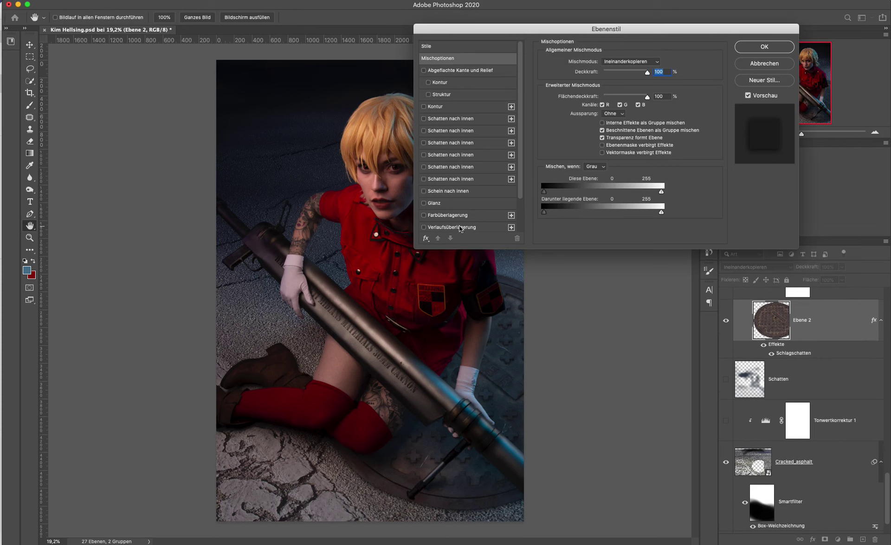
scroll(459, 226, "down", 3)
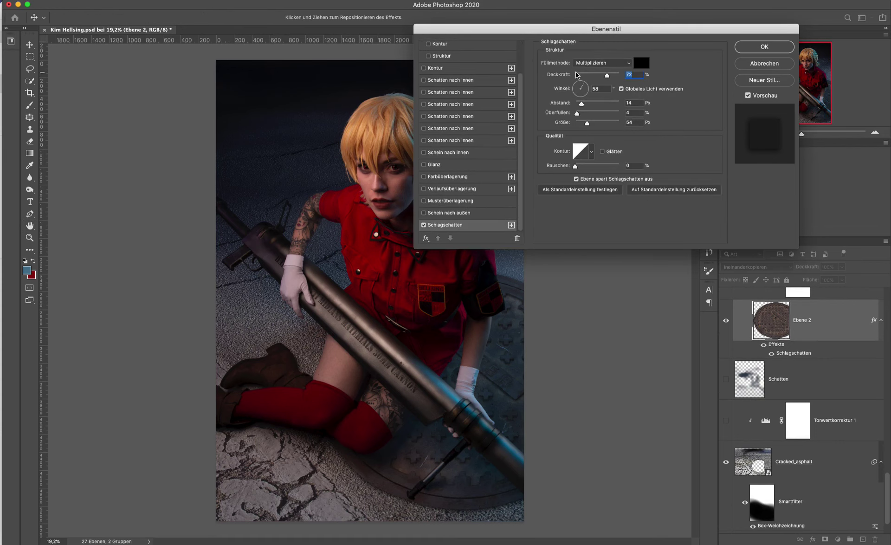
left_click(784, 47)
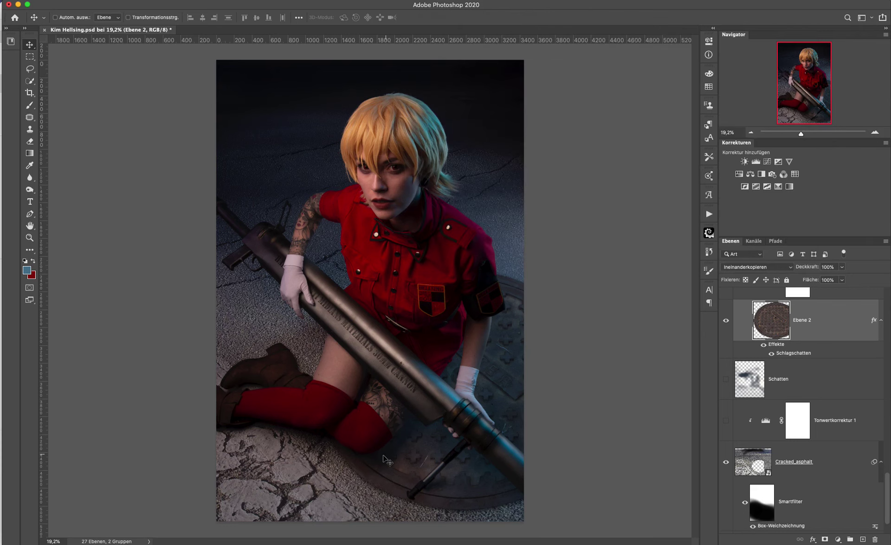
Step: Compare the manhole with and without its shadow, then load its round outline as a selection
left_click(726, 322)
left_click(761, 345)
left_click(762, 346)
left_click(763, 345)
left_click(770, 324, "ctrl")
scroll(817, 436, "down", 2)
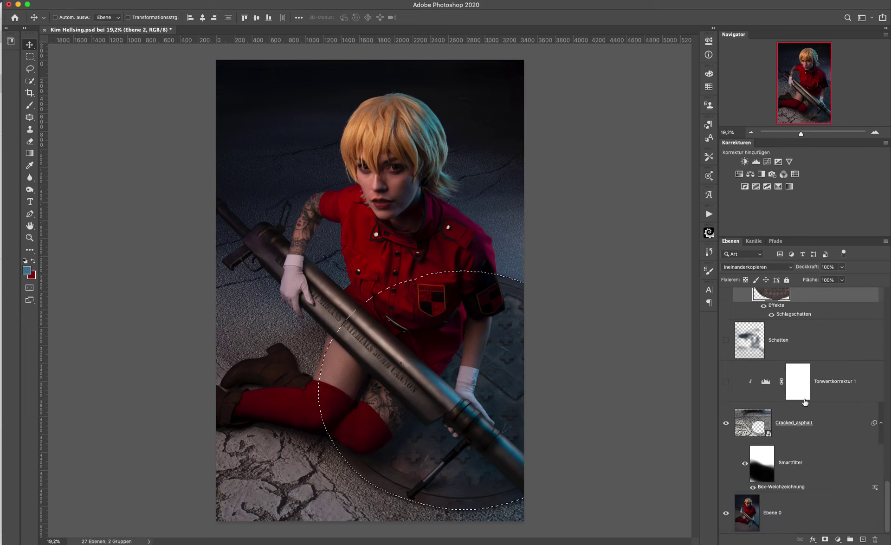
Step: Deselect the circular manhole selection
left_click(819, 436)
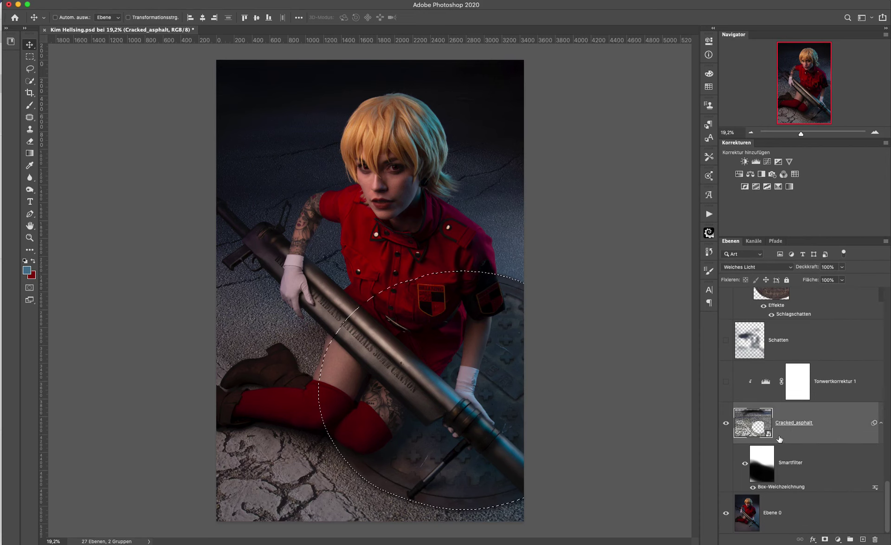
key("ctrl")
key("ctrl+d")
scroll(807, 417, "up", 3)
Step: Keep Ebene 2 on Ineinanderkopieren blending and select the Farbbalance 1 adjustment
left_click(835, 404)
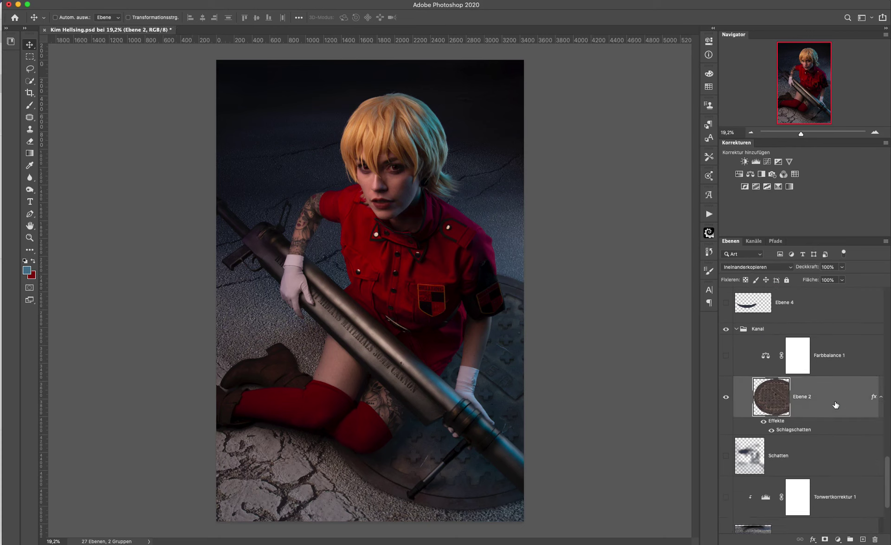
left_click(749, 266)
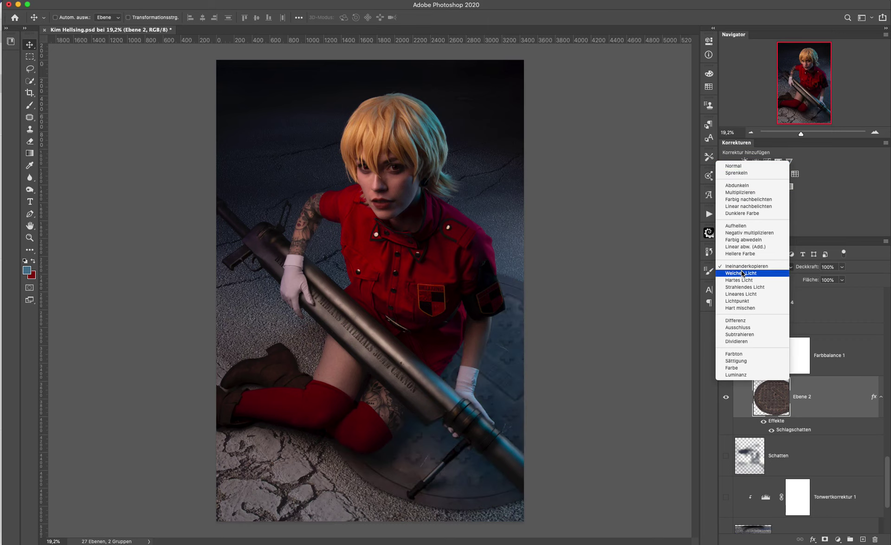
left_click(825, 404)
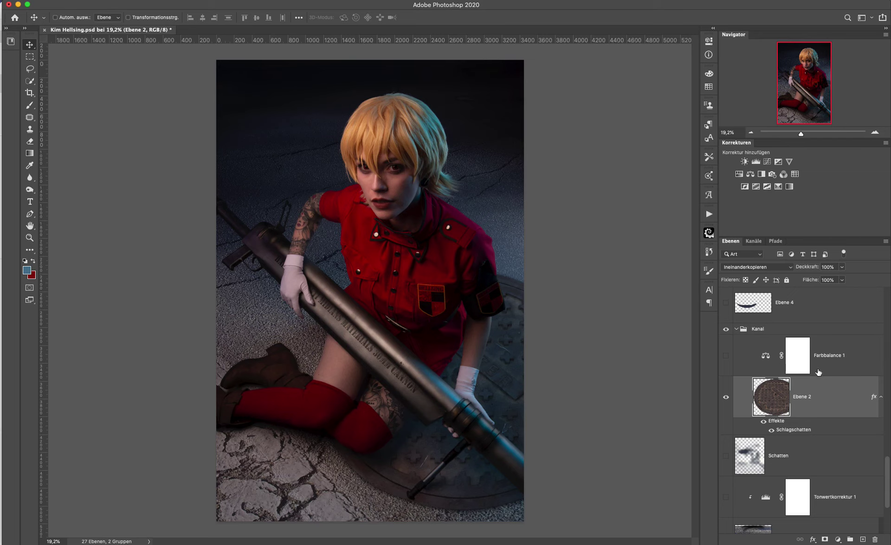
left_click(838, 374)
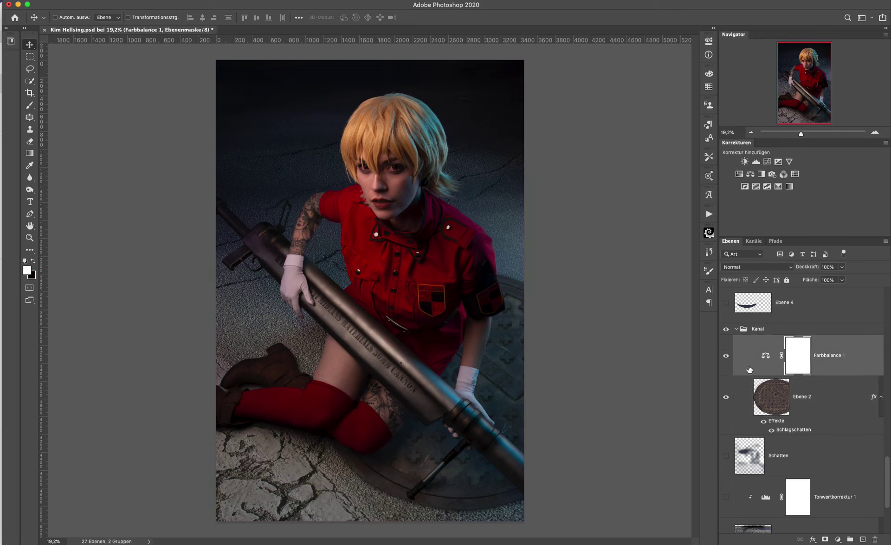
Step: Review the Farbbalance 1 colour balance settings and collapse the Kanal group
double_click(766, 356)
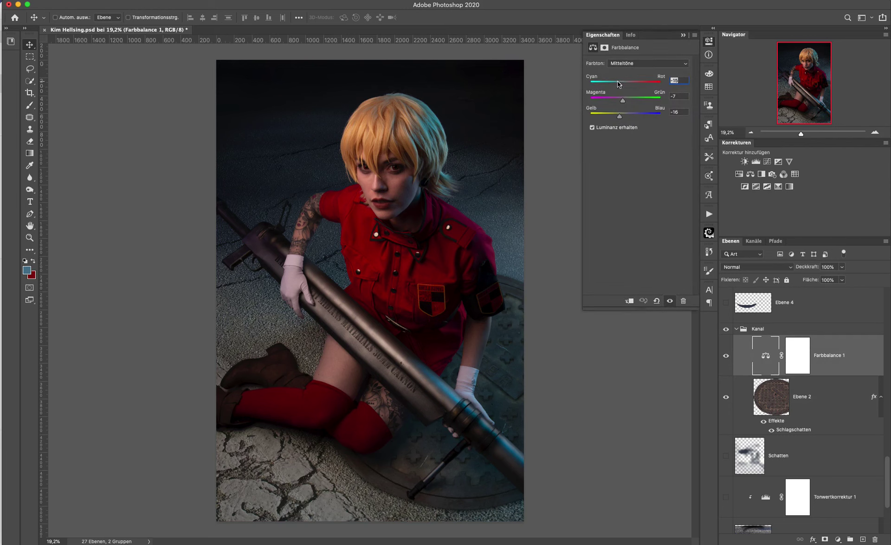
left_click(682, 36)
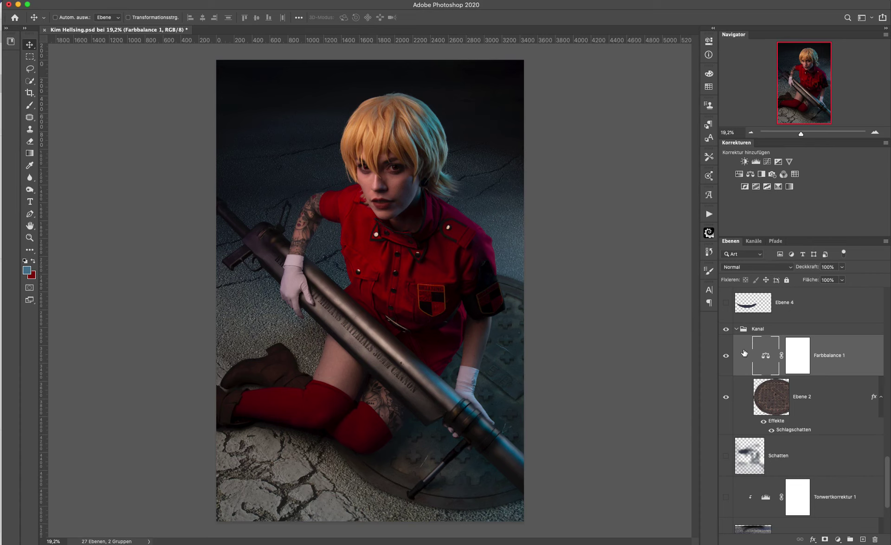
left_click(736, 329)
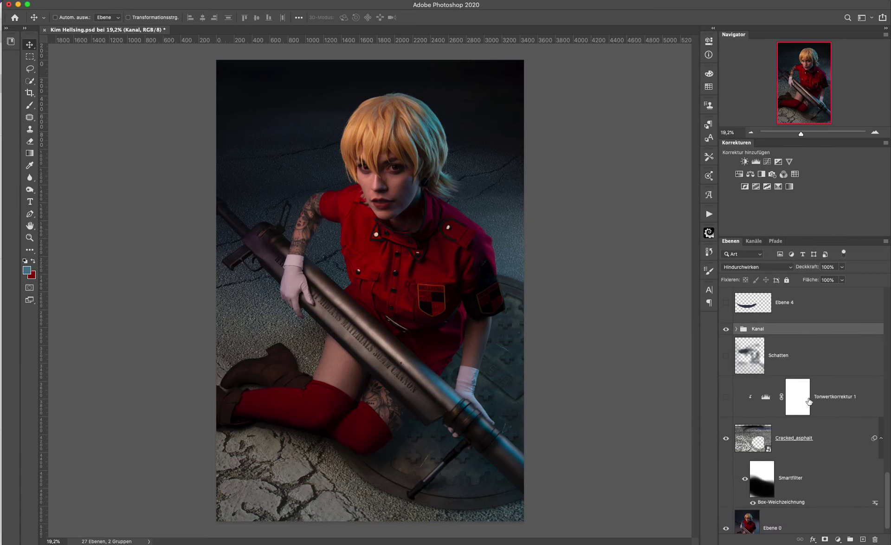
Step: Switch on Tonwertkorrektur 1 after comparing it, then solo the Cracked_asphalt layer
left_click(844, 414)
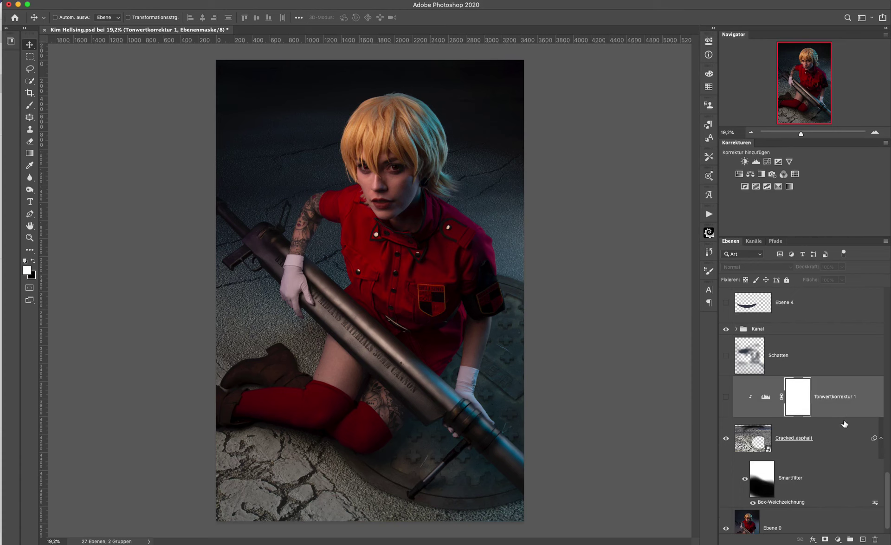
left_click(726, 398)
left_click(727, 399)
left_click(727, 398)
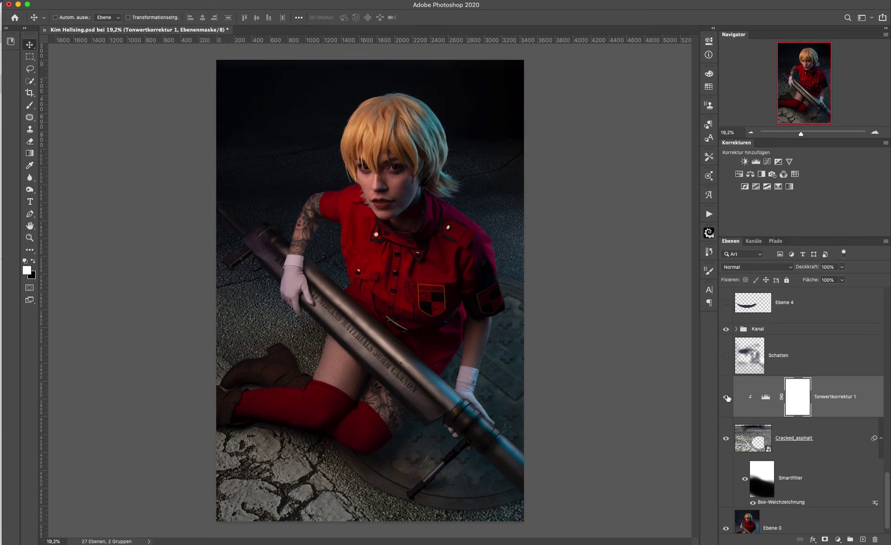
left_click(726, 438, "alt")
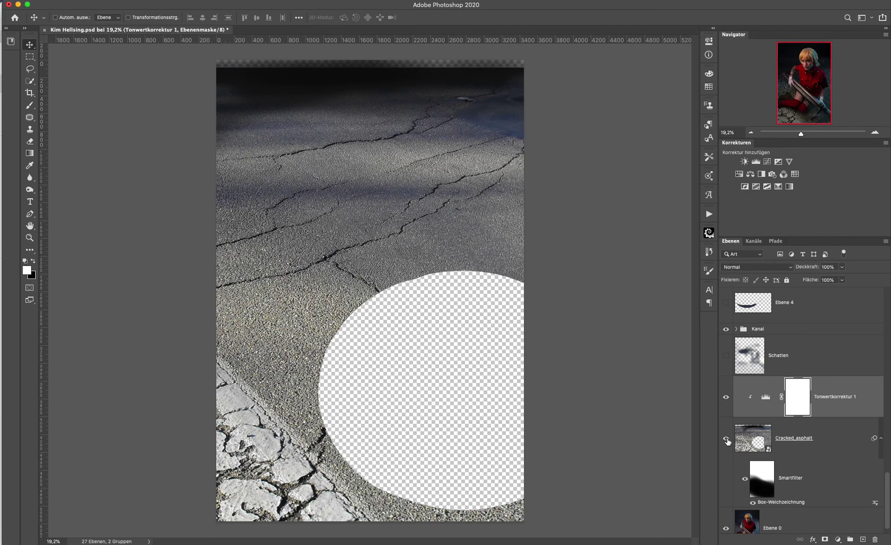
Step: Restore the full composite and compare Tonwertkorrektur 1, leaving the levels adjustment on
left_click(727, 439, "alt")
left_click(726, 398)
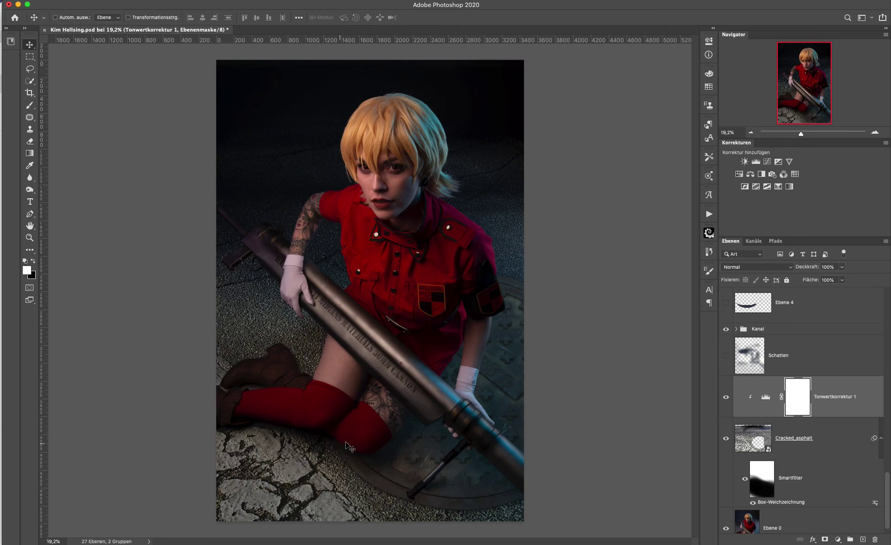
left_click(726, 398)
left_click(726, 397)
left_click(726, 397)
left_click(726, 398)
left_click(725, 397)
left_click(726, 397)
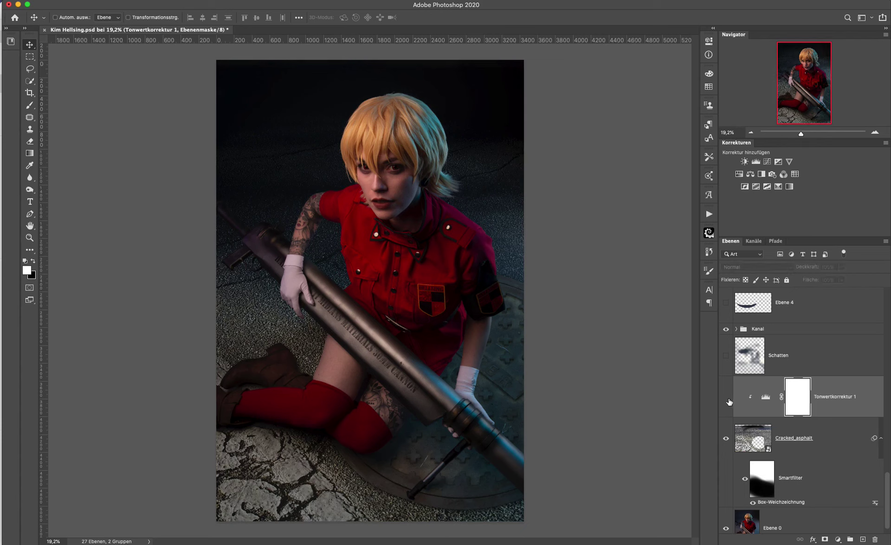
left_click(725, 398)
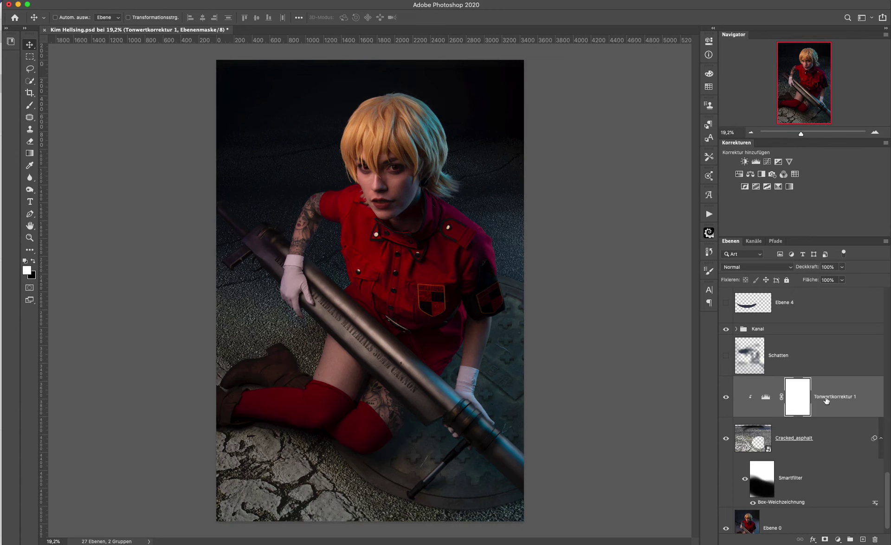
left_click(819, 371)
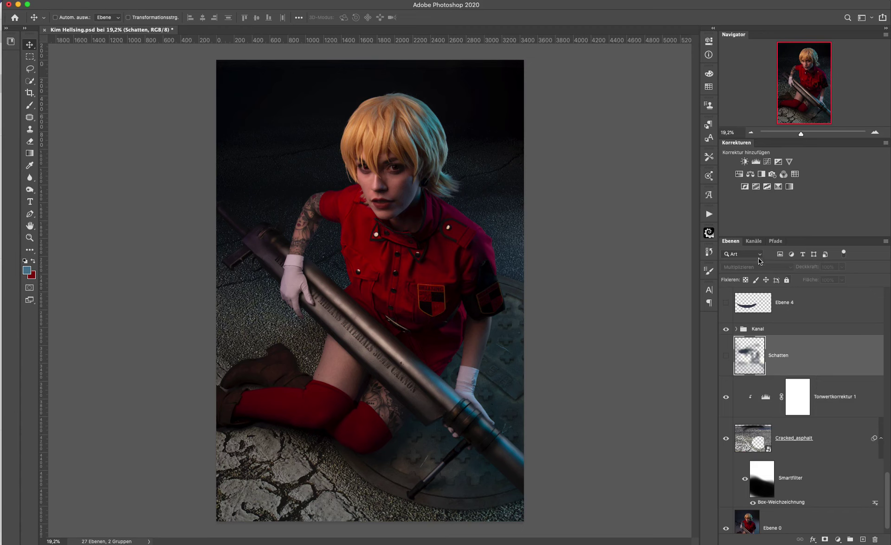
Step: Switch on the Schatten shadow layer, briefly soloing it to check it
left_click(725, 355)
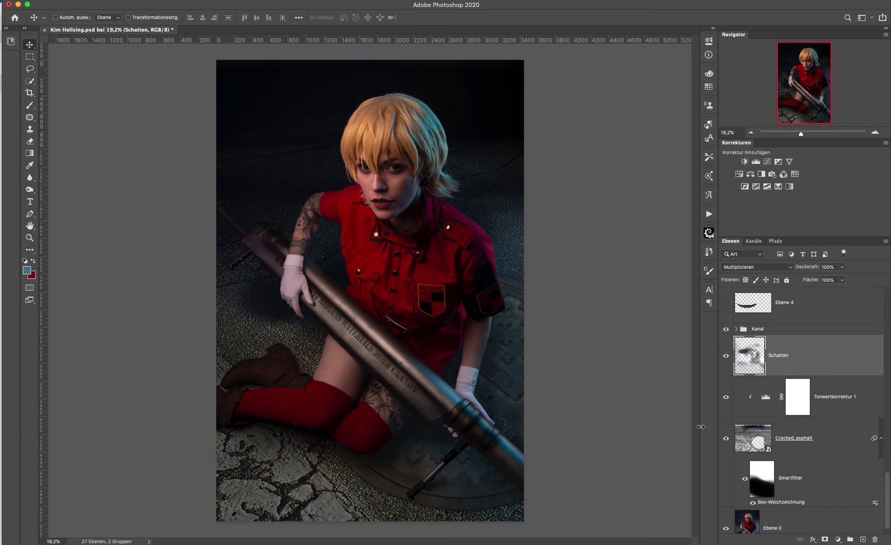
left_click(725, 356, "alt")
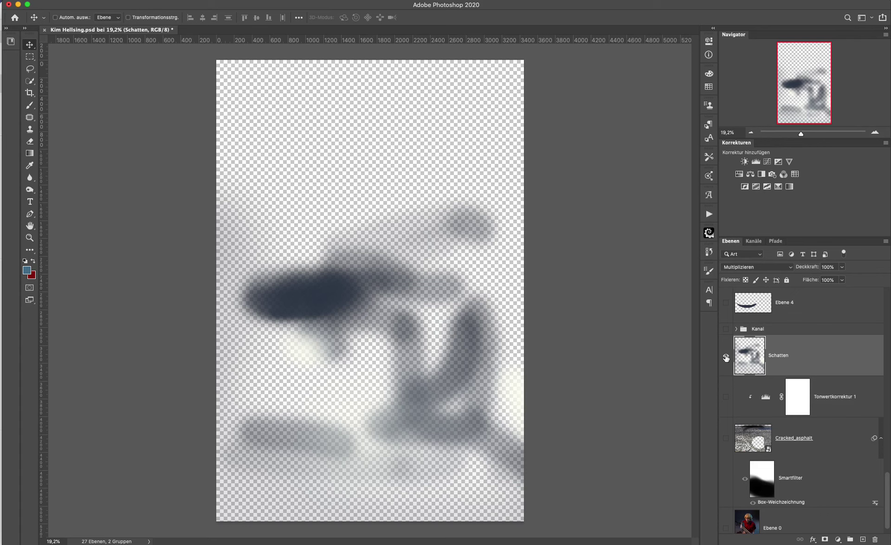
left_click(726, 356, "alt")
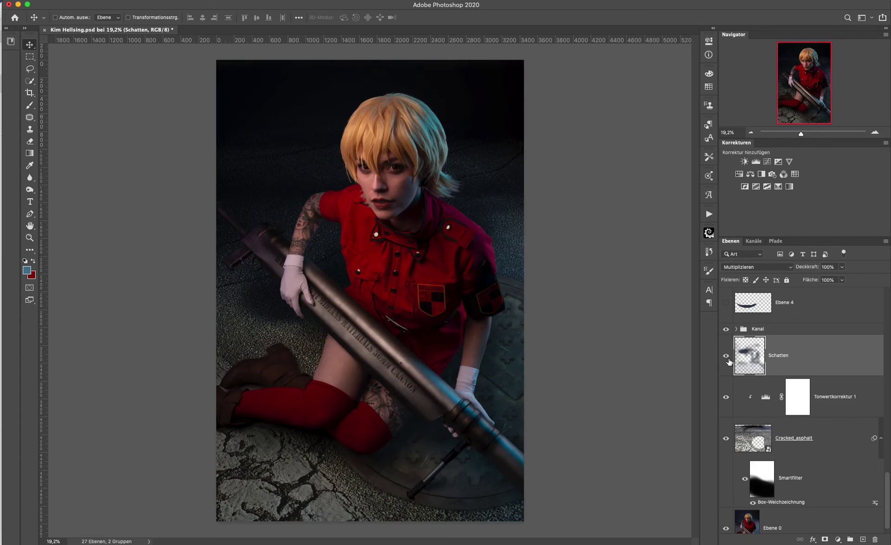
left_click(727, 357)
Step: Turn on the Dirty Barrel Barricade layer to add the rusty barrel
scroll(791, 395, "up", 2)
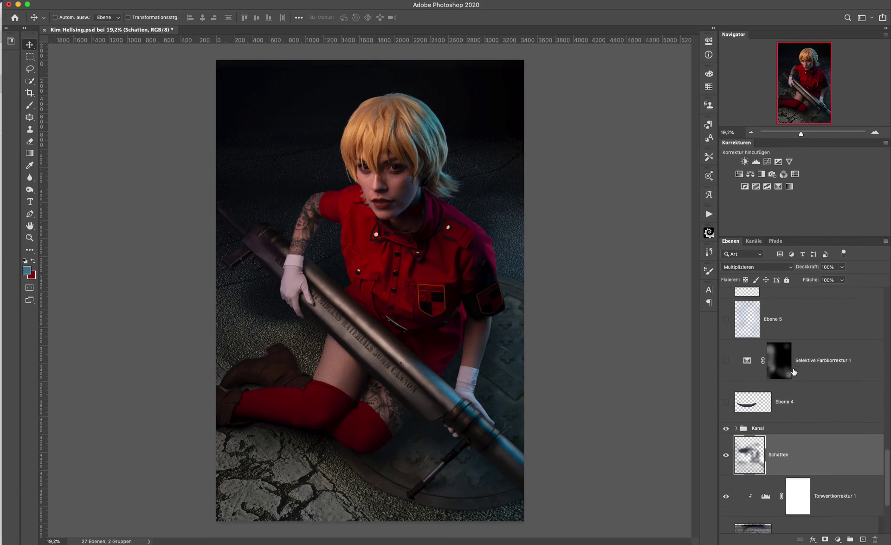
scroll(790, 401, "up", 2)
scroll(791, 406, "up", 2)
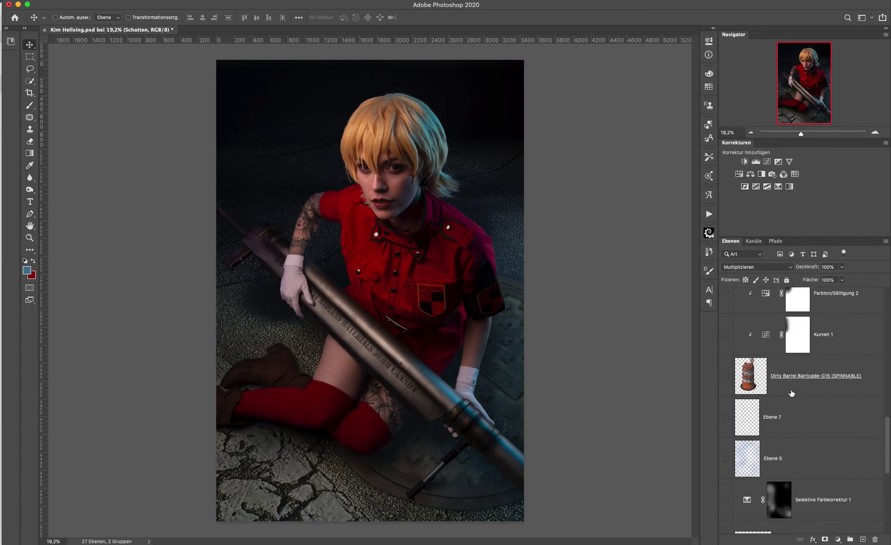
left_click(791, 392)
left_click(726, 377)
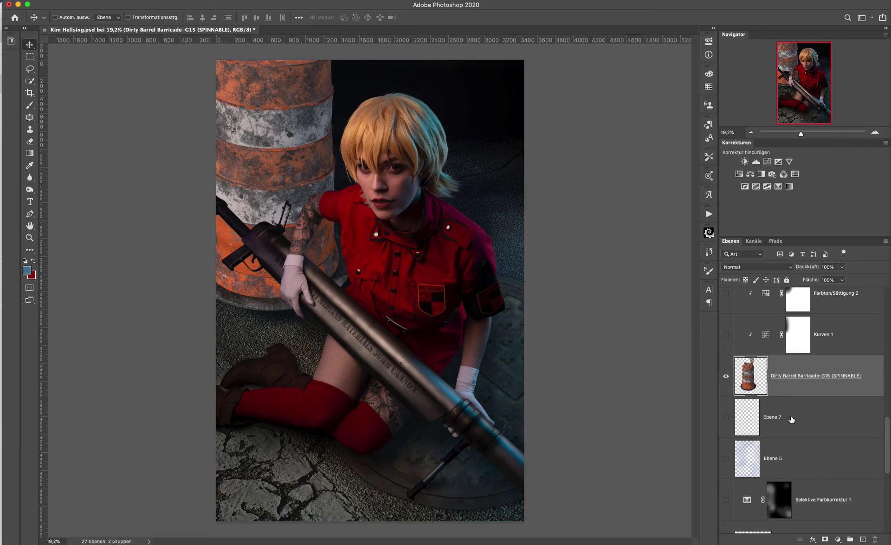
Step: Toggle the shadow layer to compare the scene with and without it
scroll(791, 419, "down", 3)
scroll(791, 419, "down", 5)
left_click(726, 406)
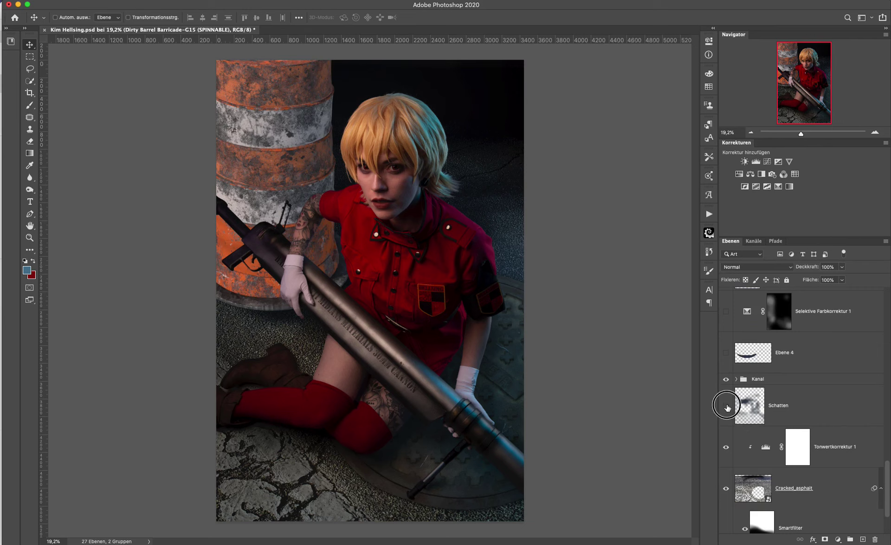
left_click(726, 407)
left_click(727, 407)
left_click(840, 409)
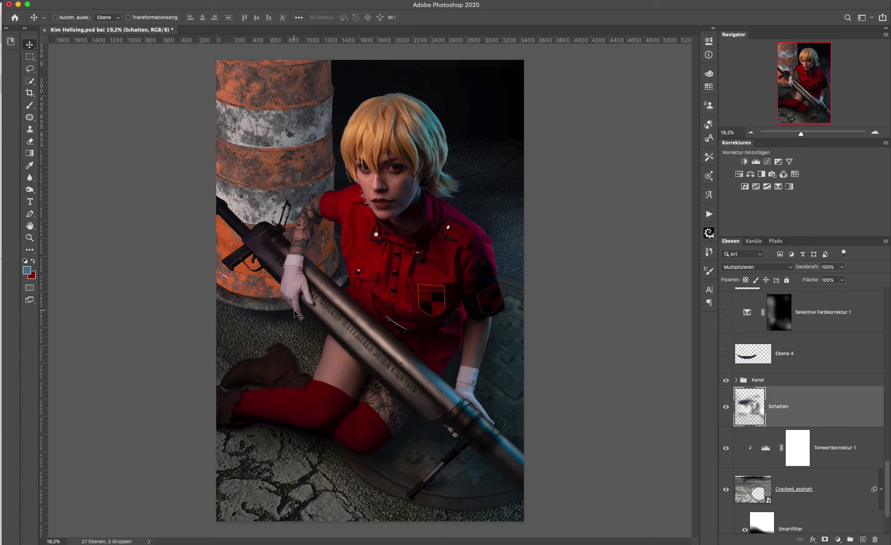
Step: Solo Ebene 4's dark Multiplizieren stroke, then bring back all other layers
left_click(805, 355)
left_click(726, 356)
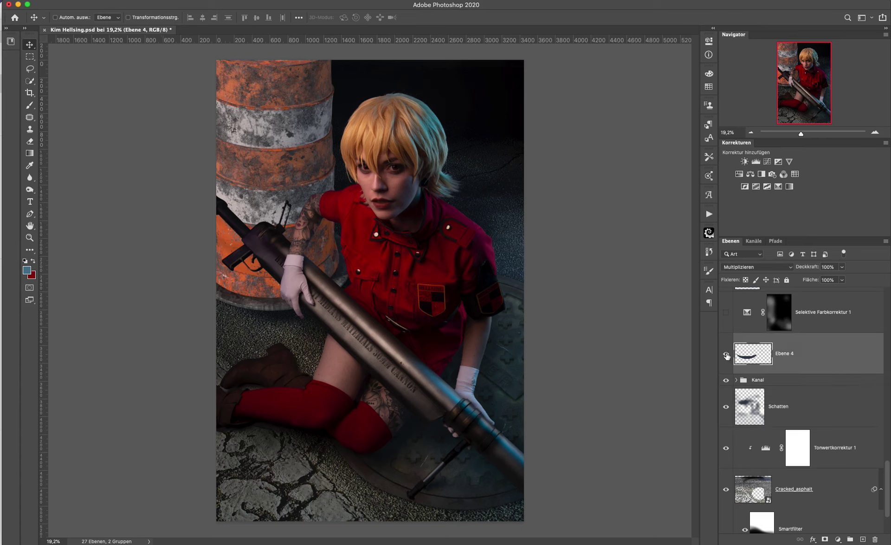
left_click(727, 355, "alt")
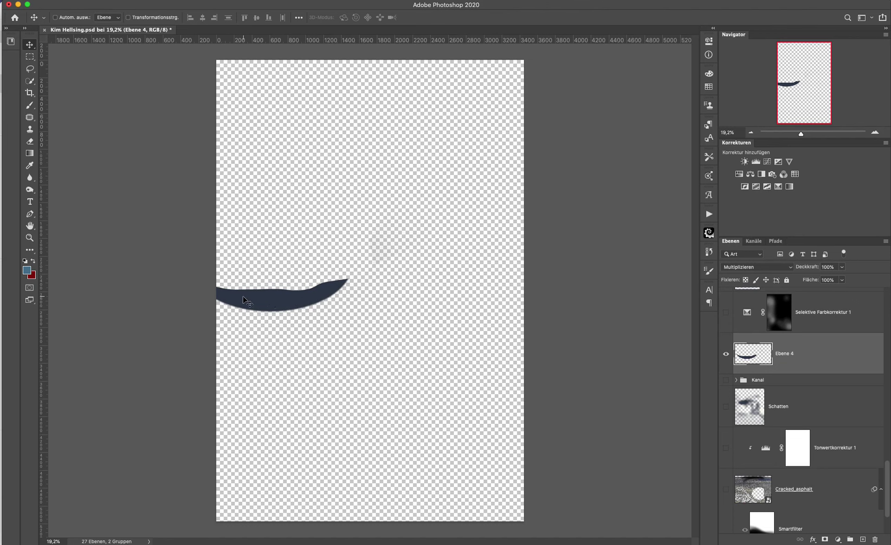
left_click(727, 356, "alt")
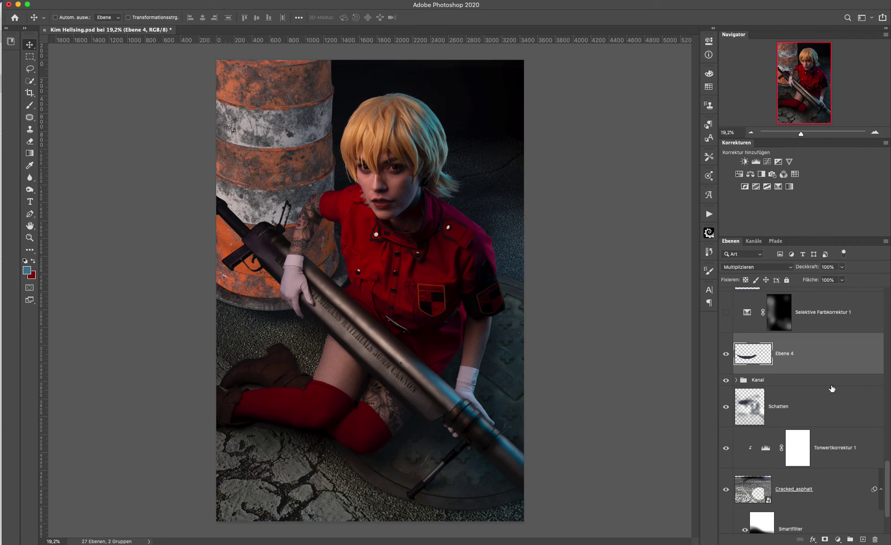
scroll(863, 391, "up", 3)
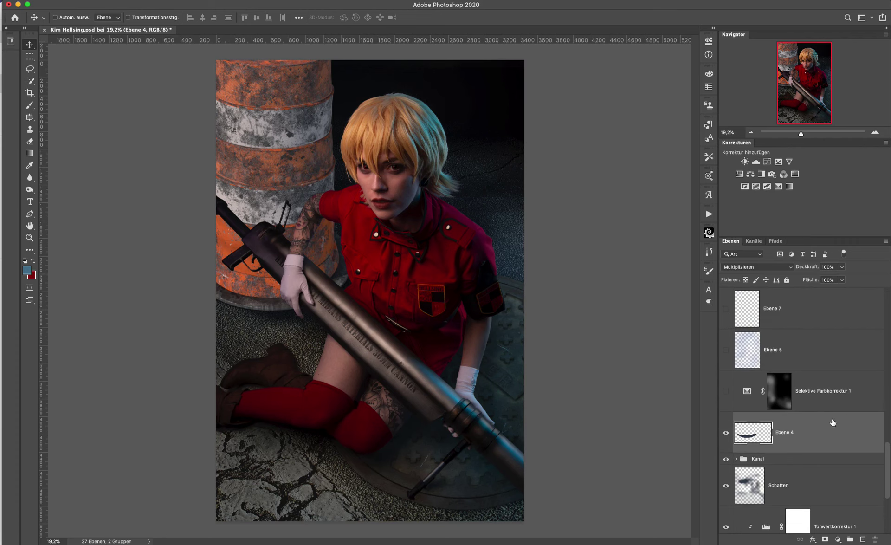
Step: Turn on Kurven 1 and Farbton/Sättigung 2, toggling the latter to compare the barrel
scroll(833, 421, "up", 3)
scroll(831, 438, "up", 3)
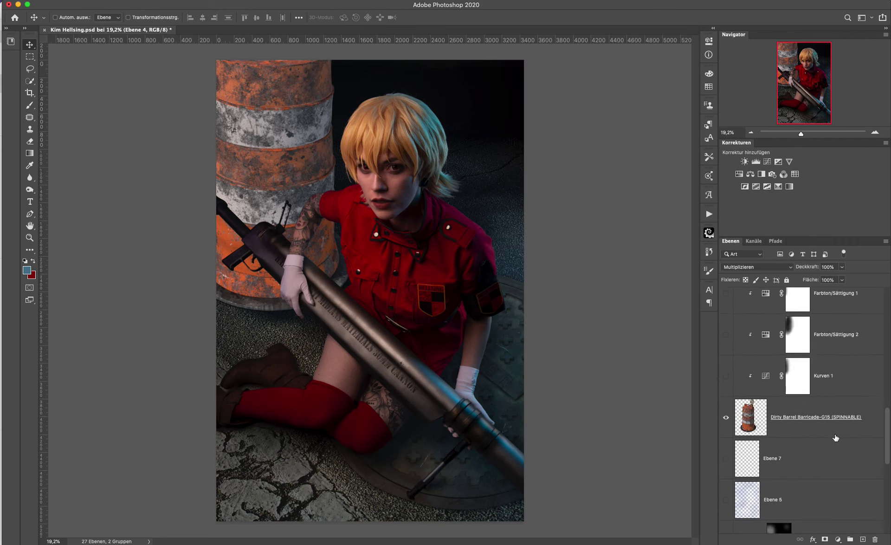
left_click(747, 368)
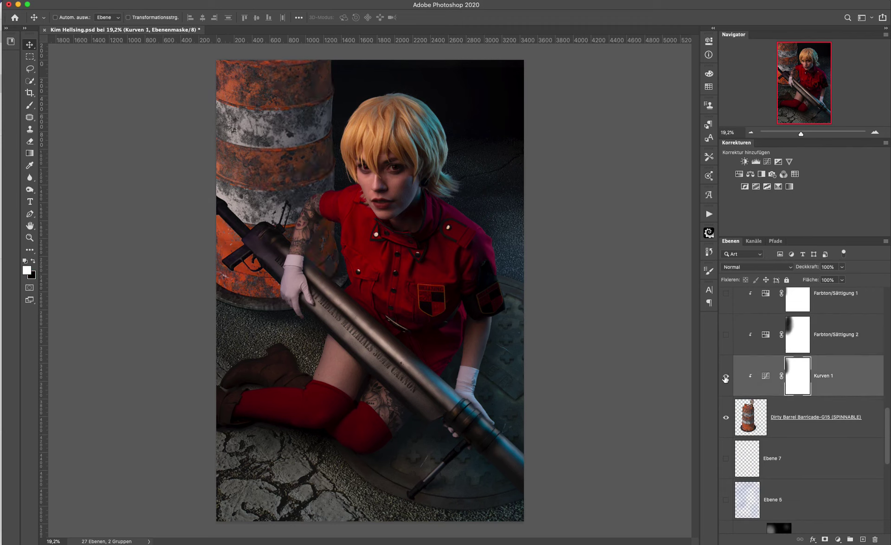
scroll(741, 379, "up", 1)
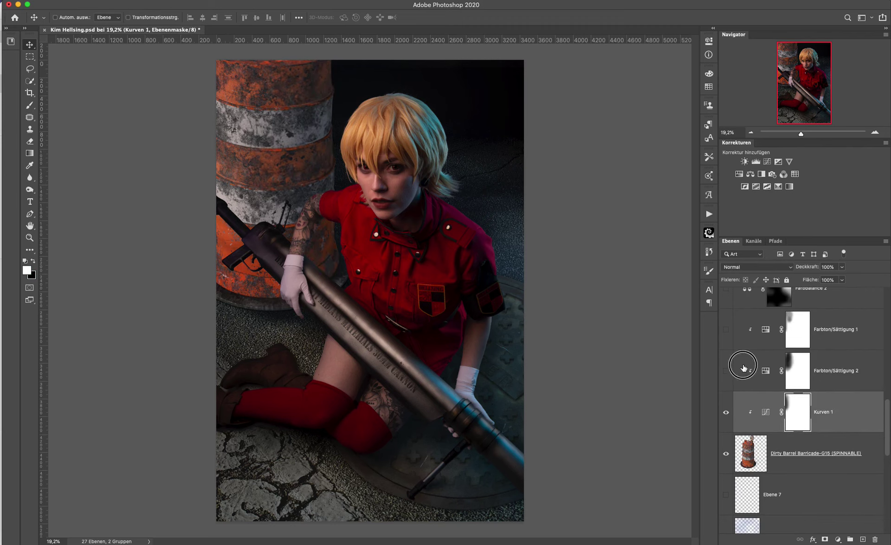
left_click(745, 371)
left_click(726, 371)
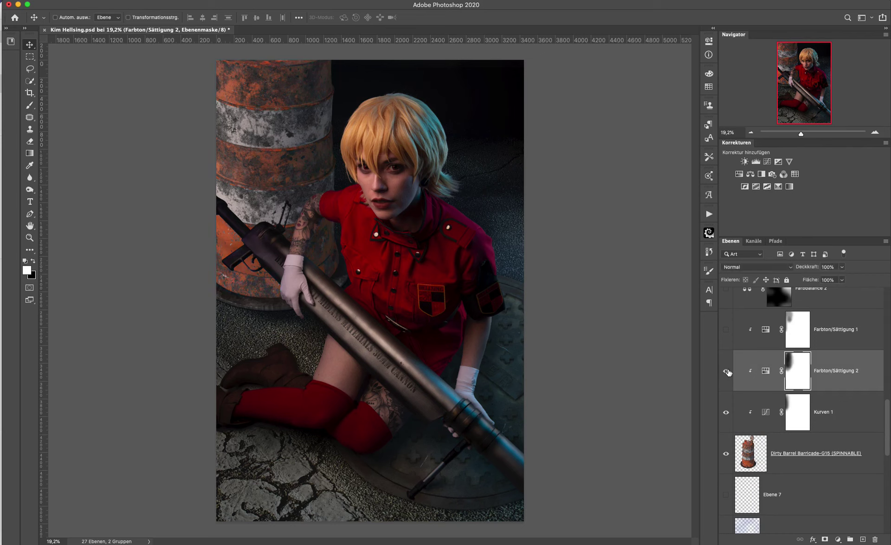
left_click(726, 371)
left_click(727, 371)
Step: Turn on Farbton/Sättigung 1 and review its Hue/Saturation settings in Properties
left_click(740, 331)
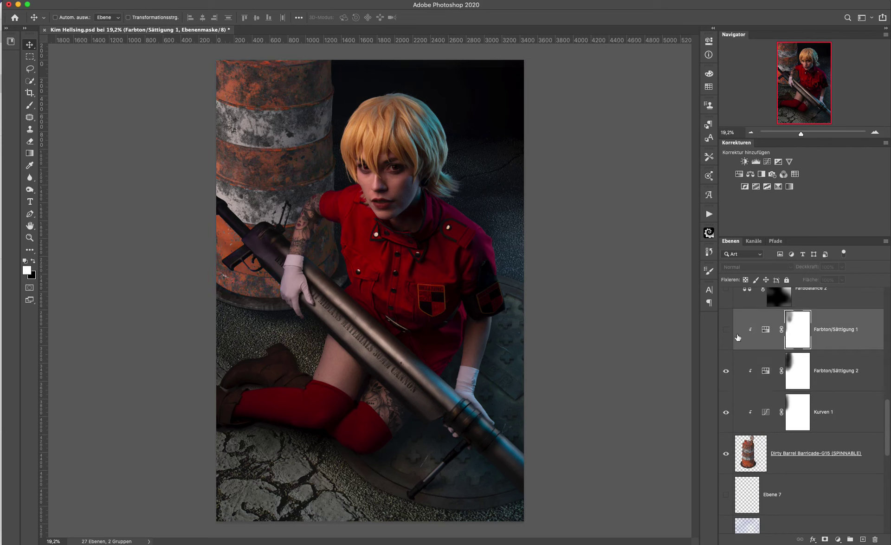
left_click(726, 329)
double_click(765, 331)
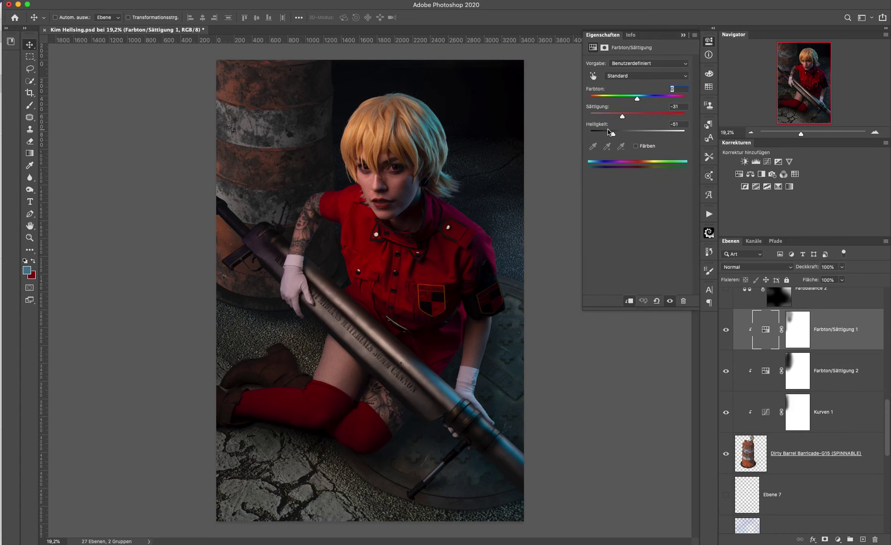
left_click(683, 35)
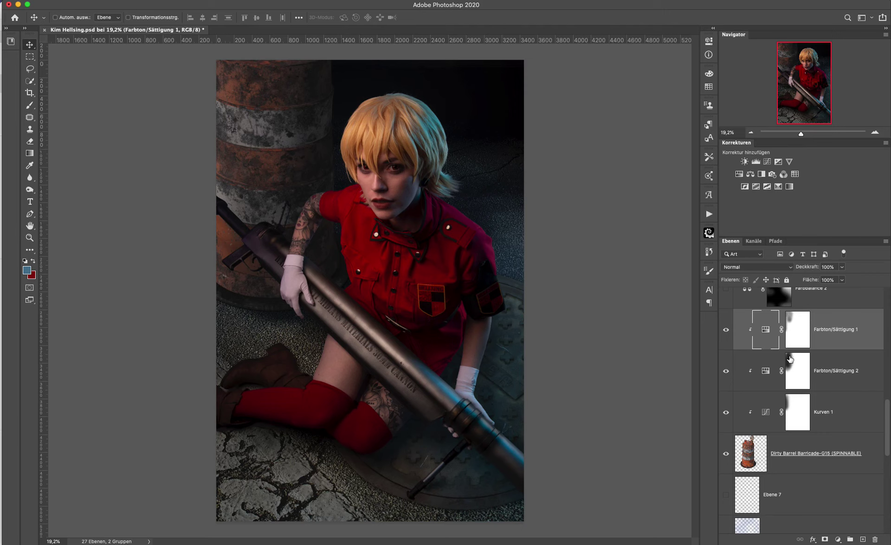
Step: Hide and reshow all three barrel adjustments together, then select Ebene 7
left_click_drag(726, 329, 726, 405)
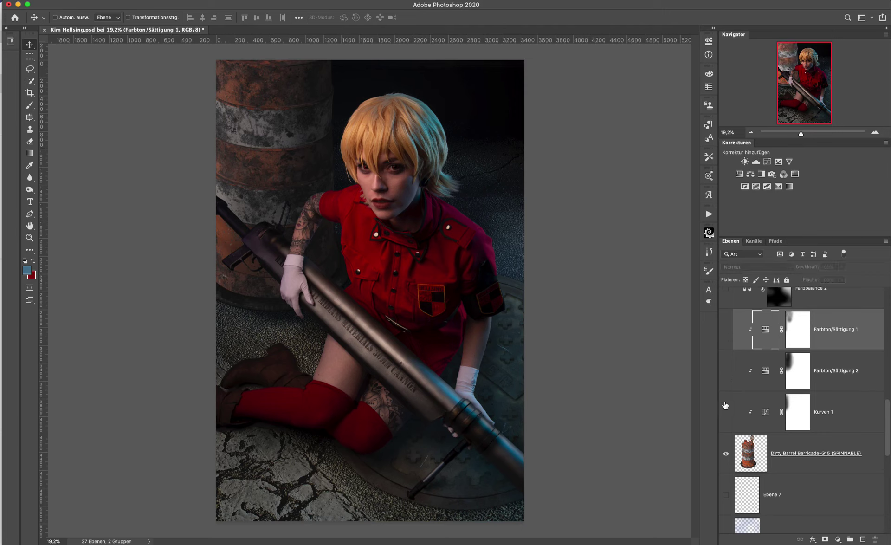
left_click_drag(726, 415, 726, 327)
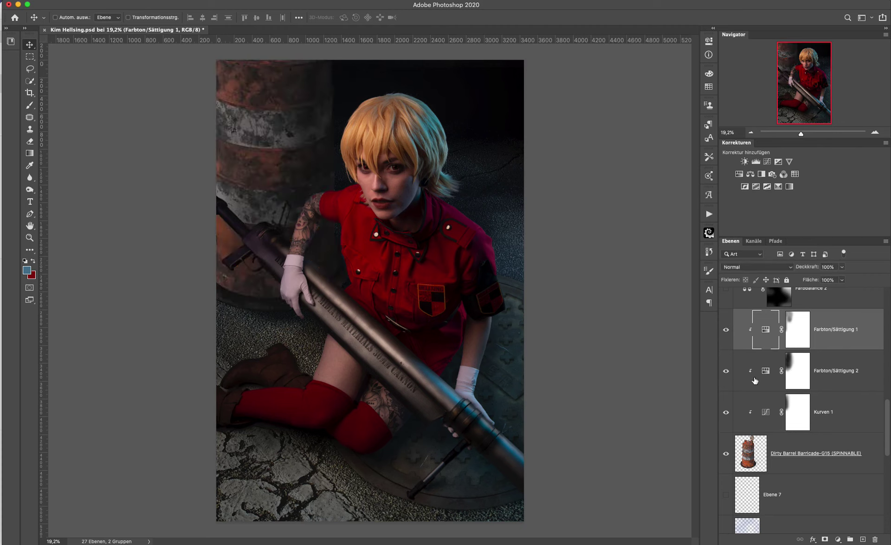
scroll(755, 380, "down", 5)
left_click(795, 380)
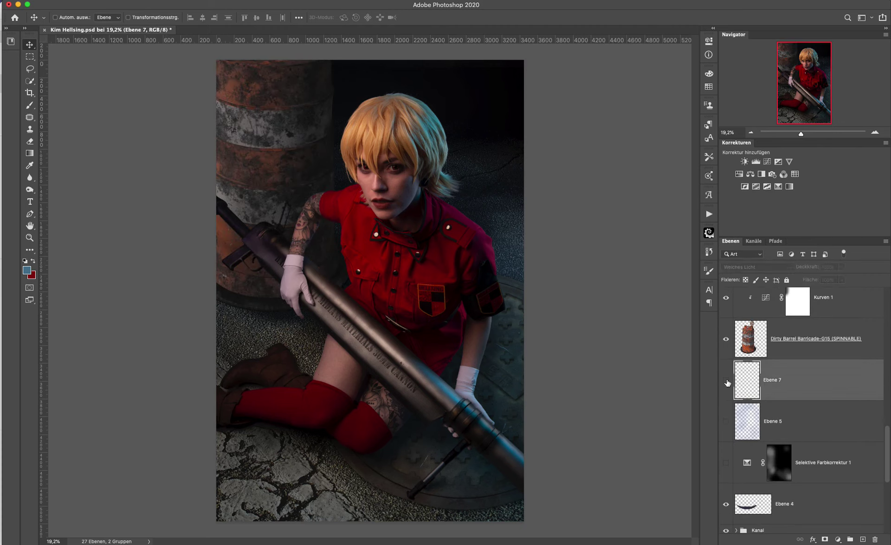
Step: Delete the empty Ebene 7 and switch on Ebene 5's blue fog, toggling to compare
key("Delete")
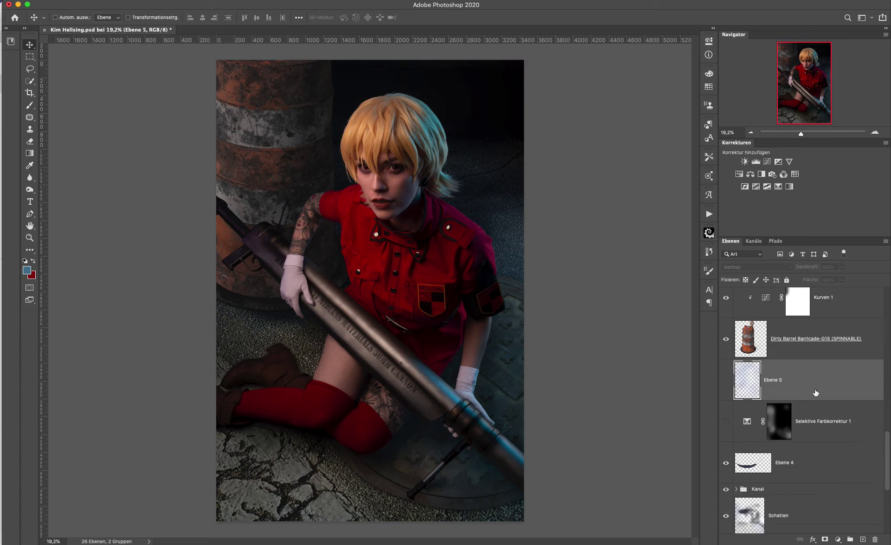
left_click(727, 381)
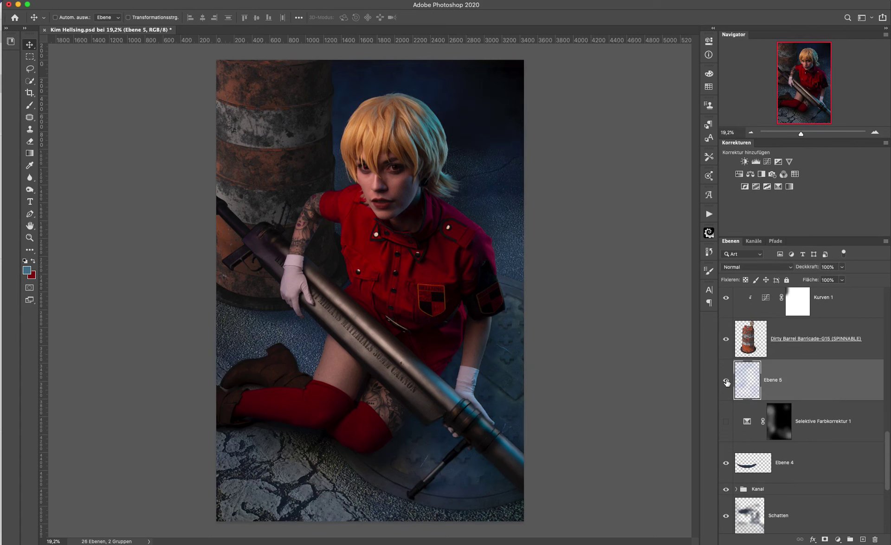
left_click(727, 382, "alt")
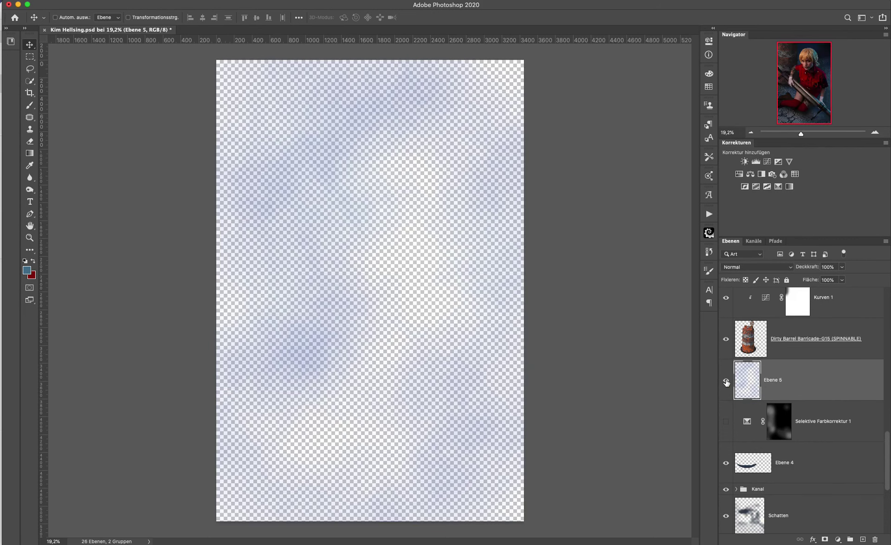
left_click(726, 381, "alt")
left_click(726, 381)
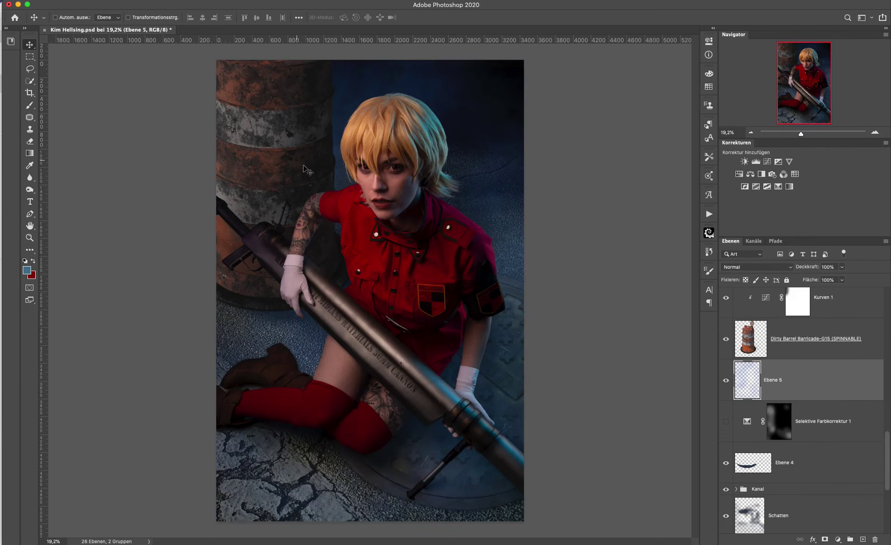
Step: Choose the 1411 px 'Nebel art 2' fog brush from the Brush preset picker
left_click(28, 106)
right_click(425, 200)
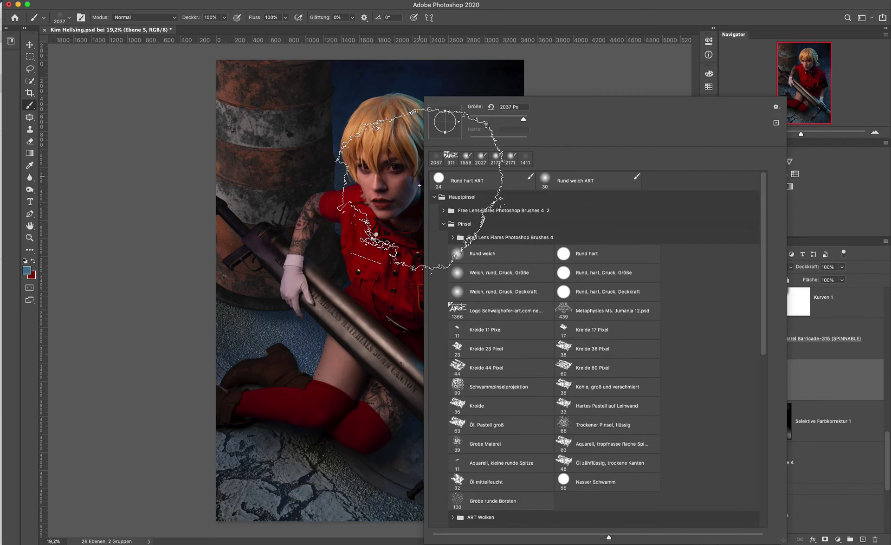
left_click(443, 223)
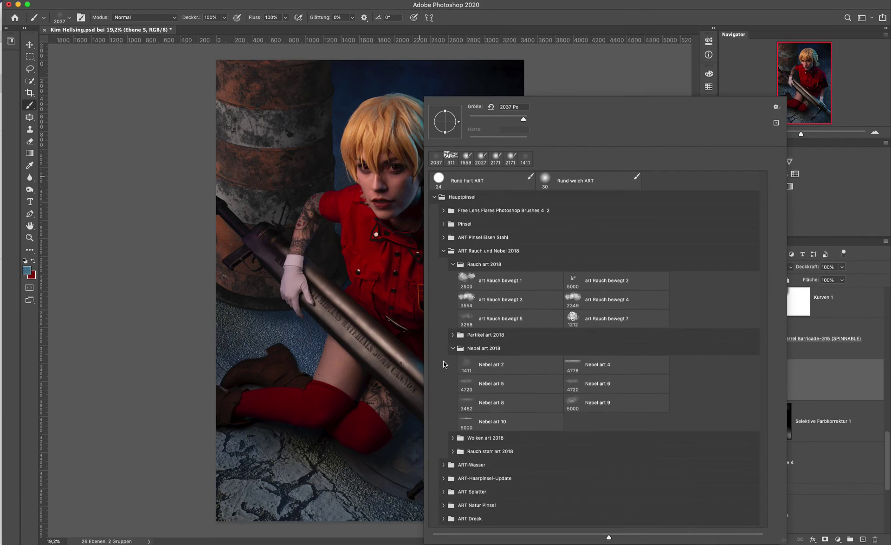
left_click(479, 361)
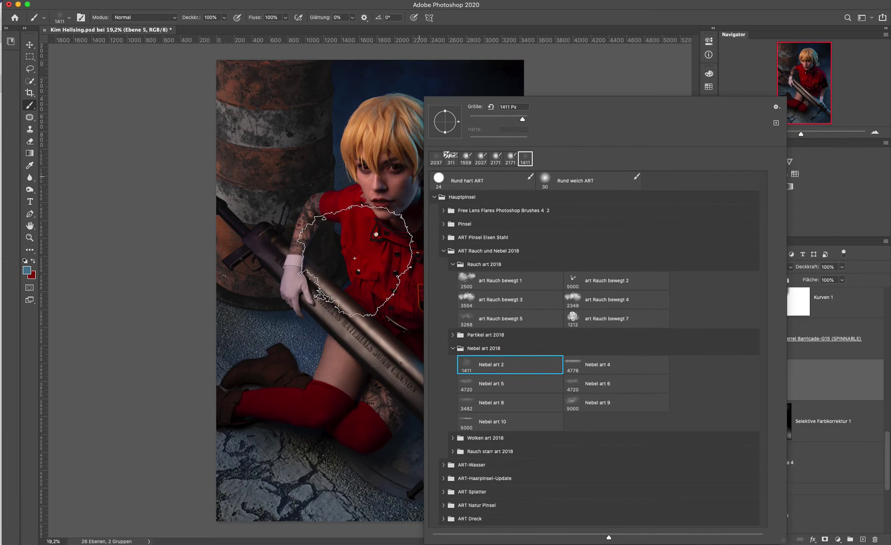
left_click(29, 46)
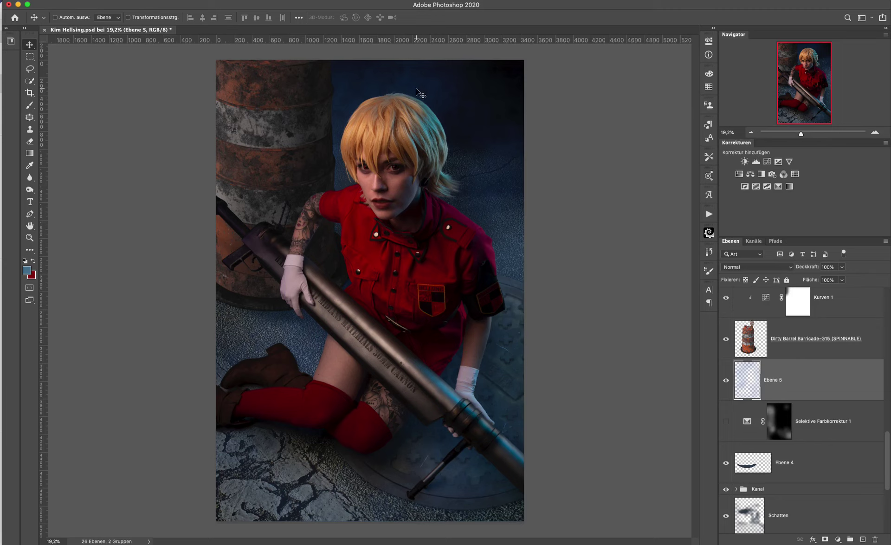
Step: Compare Ebene 5's fog off and on, then enable Selektive Farbkorrektur 1 and compare it
left_click(725, 382)
left_click(725, 383)
left_click(725, 382)
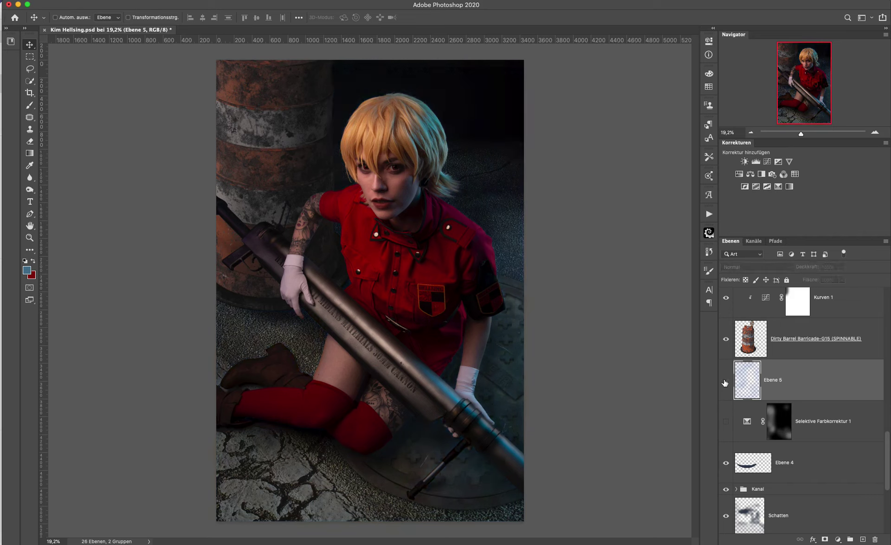
left_click(833, 436)
left_click(726, 421)
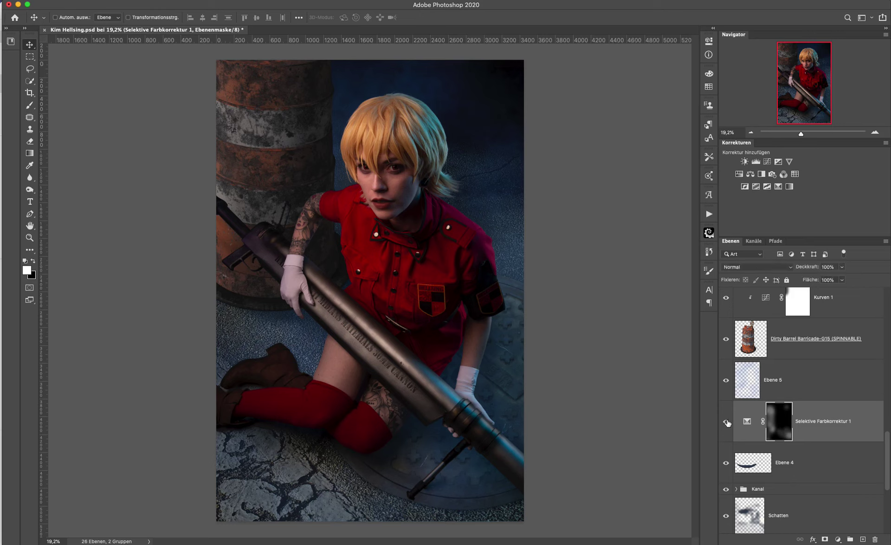
left_click(727, 422)
left_click(727, 423)
Step: Hide Ebene 5 and Selektive Farbkorrektur 1, then switch both back on
left_click(726, 383)
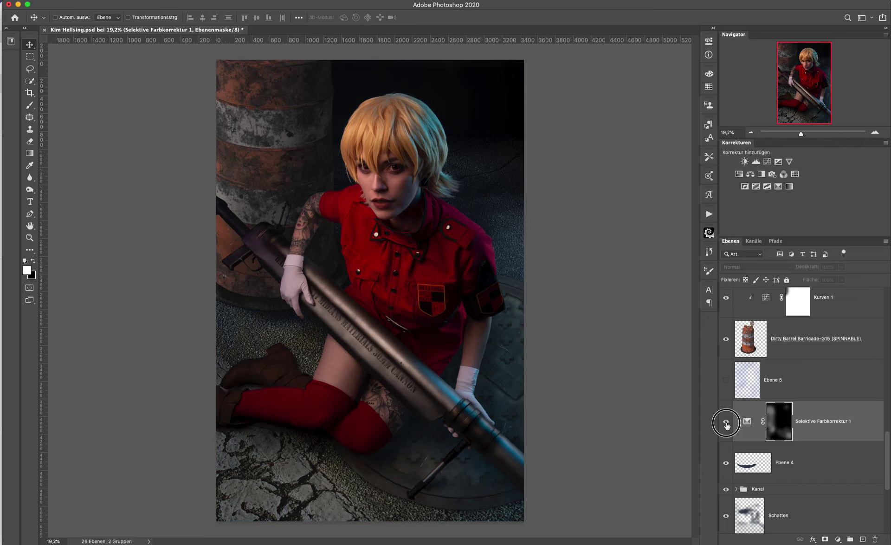
left_click(726, 423)
left_click(727, 423)
left_click(725, 380)
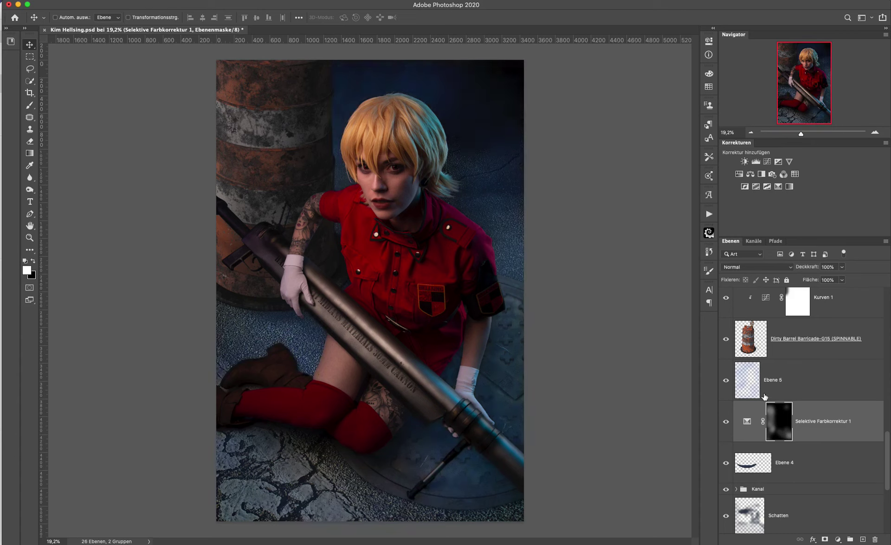
scroll(842, 418, "up", 1)
scroll(843, 417, "up", 3)
scroll(842, 418, "up", 4)
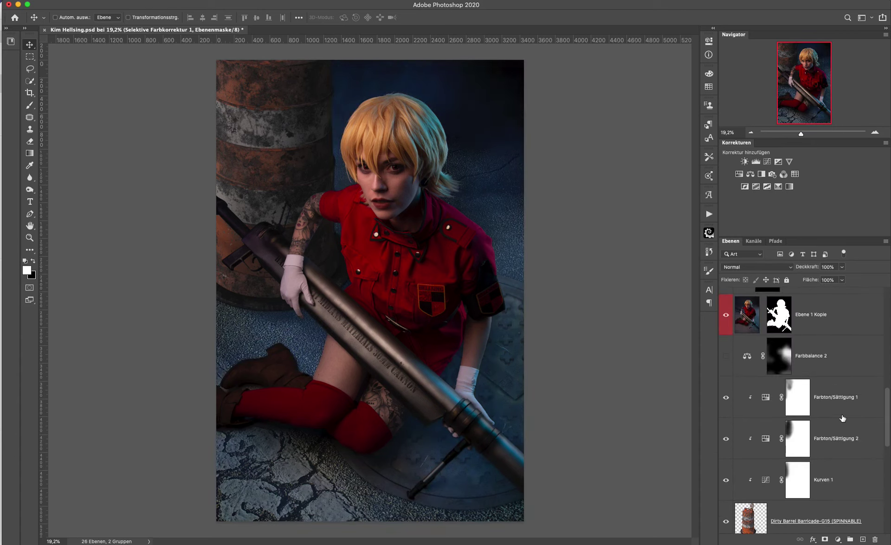
scroll(817, 402, "up", 1)
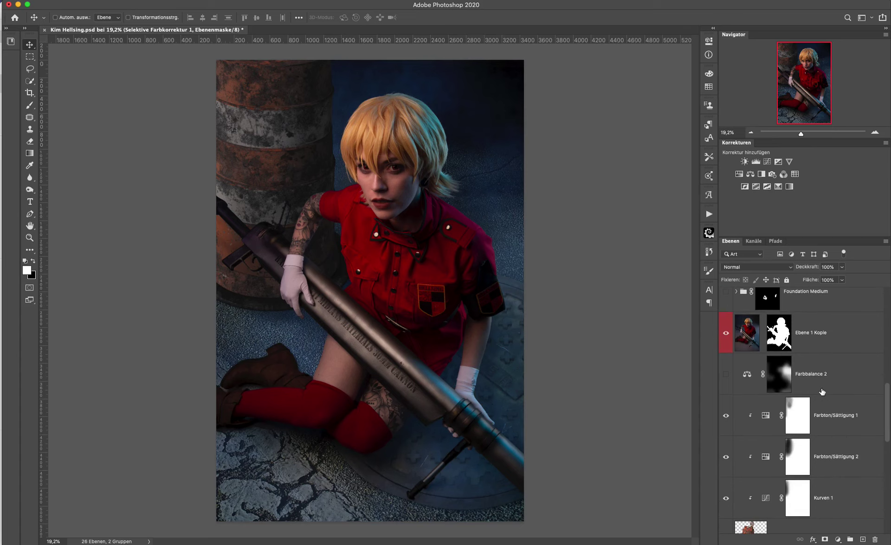
left_click(833, 392)
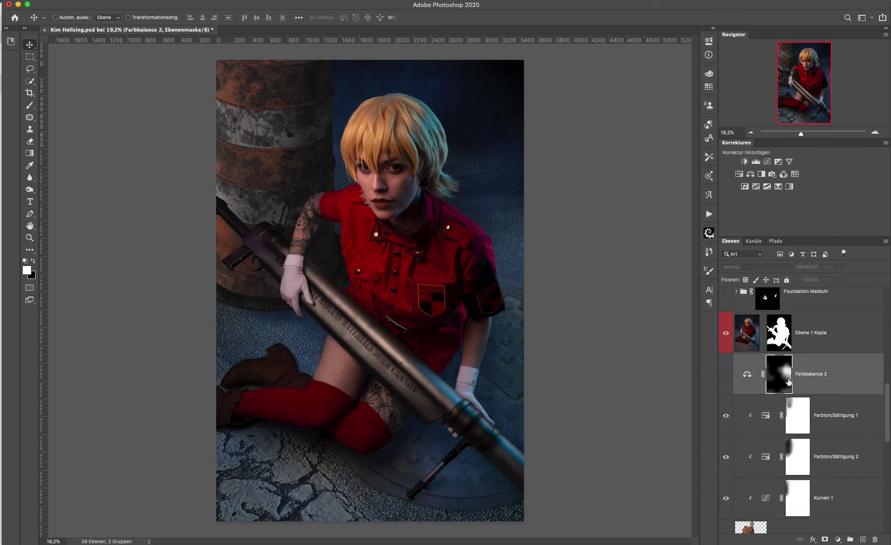
double_click(749, 375)
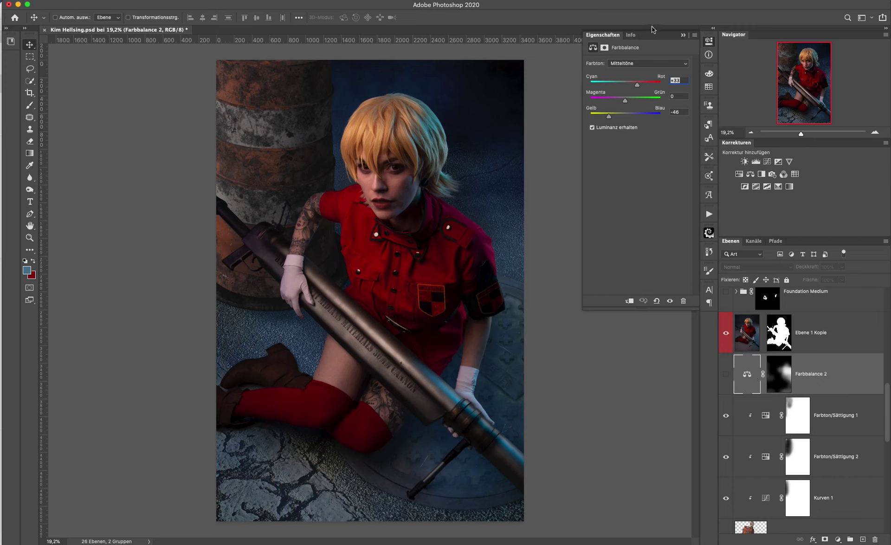
left_click(617, 63)
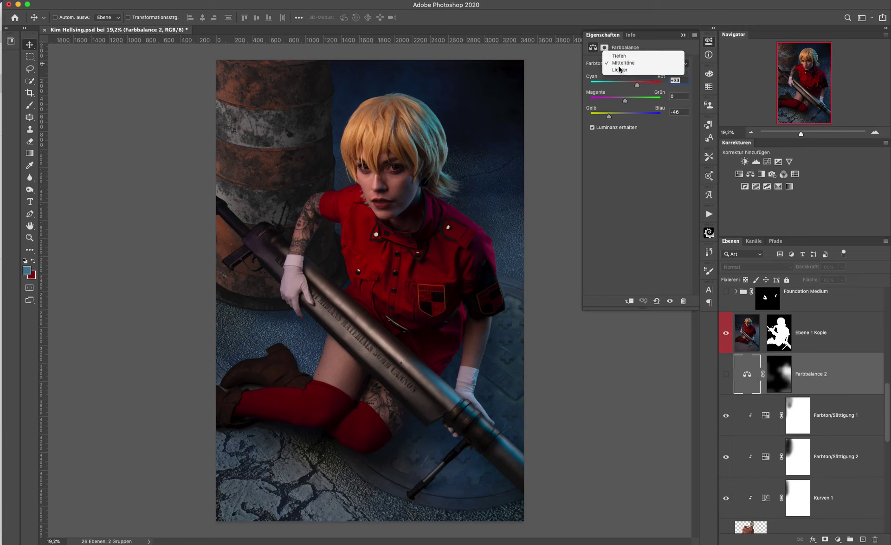
left_click(621, 73)
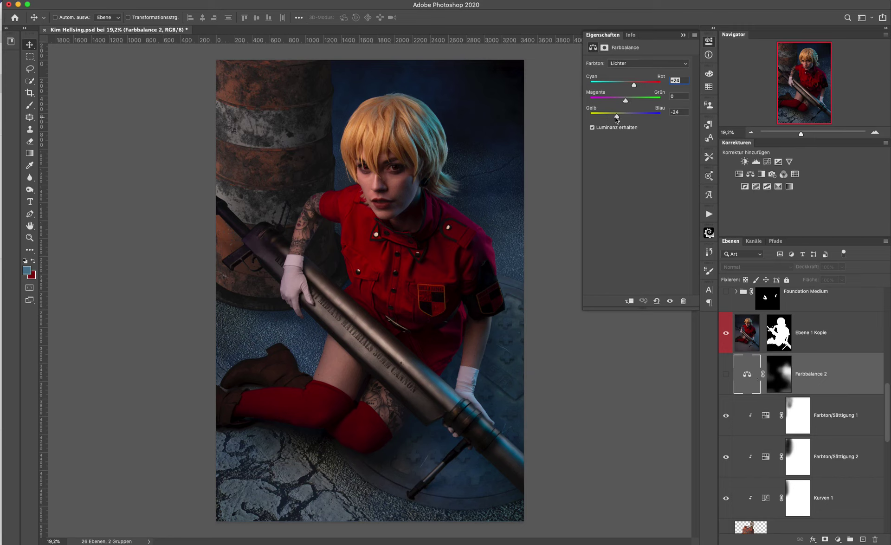
left_click(636, 65)
left_click(624, 49)
left_click(683, 36)
left_click(726, 374)
left_click(726, 374)
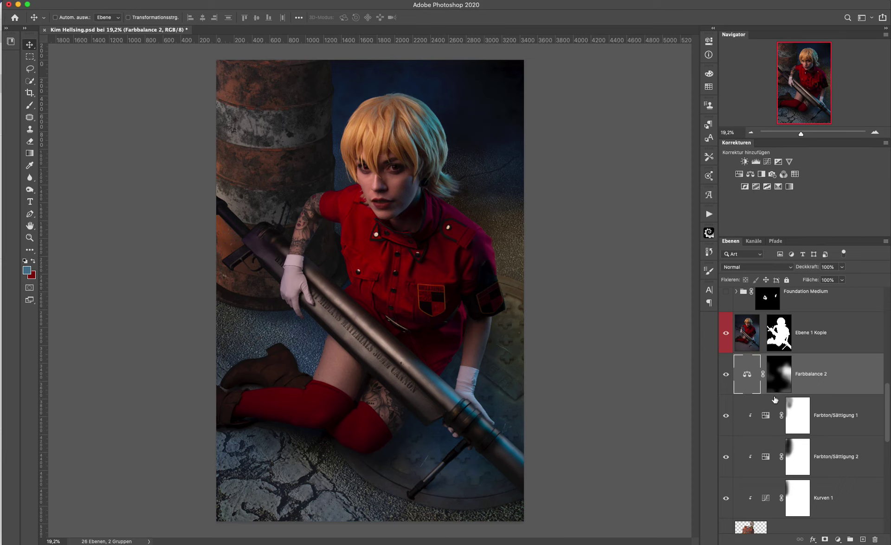
scroll(774, 398, "down", 2)
scroll(774, 398, "down", 1)
scroll(775, 399, "up", 3)
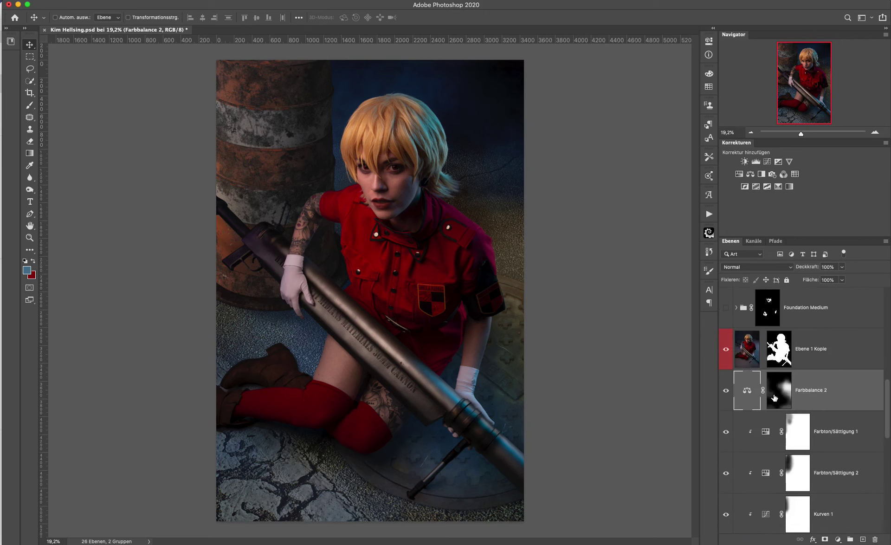
scroll(789, 417, "up", 3)
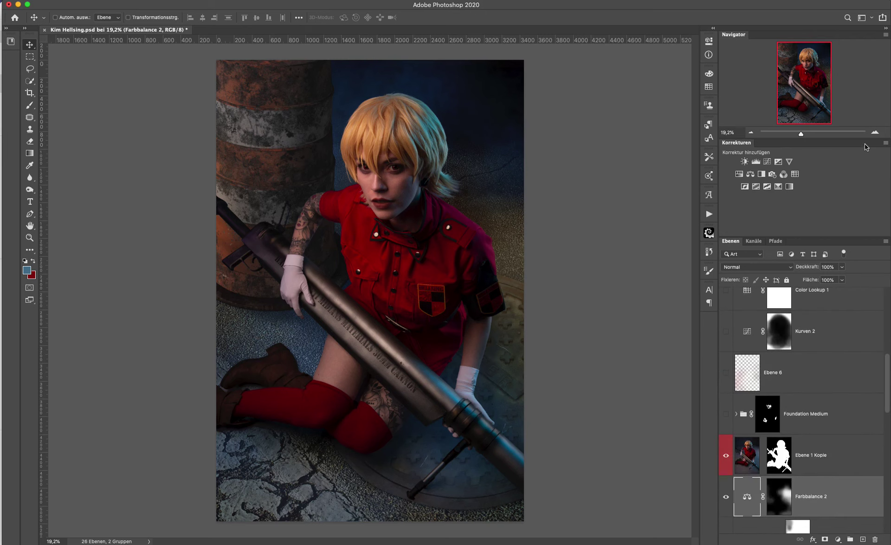
left_click(875, 133)
Step: Zoom to 50% on the face and show the Foundation Medium group, targeting its mask
left_click(748, 451)
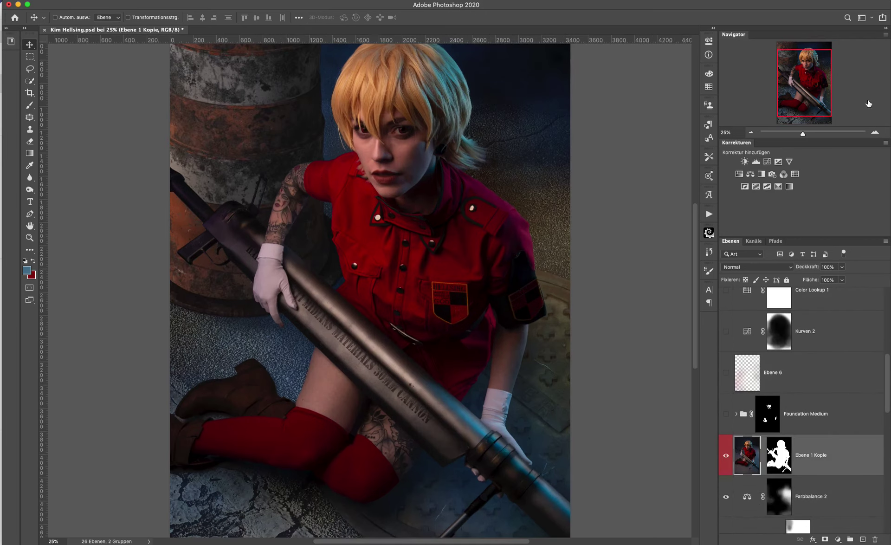
left_click(875, 132)
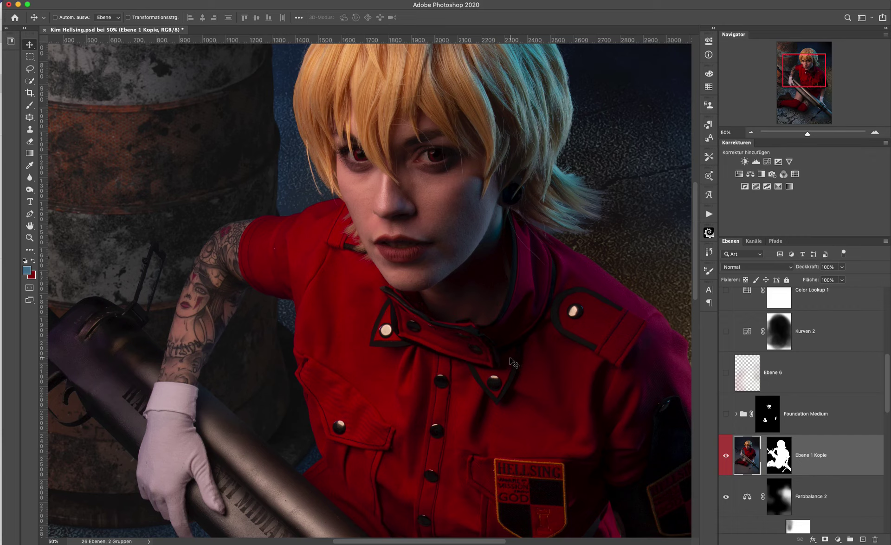
scroll(515, 362, "up", 3)
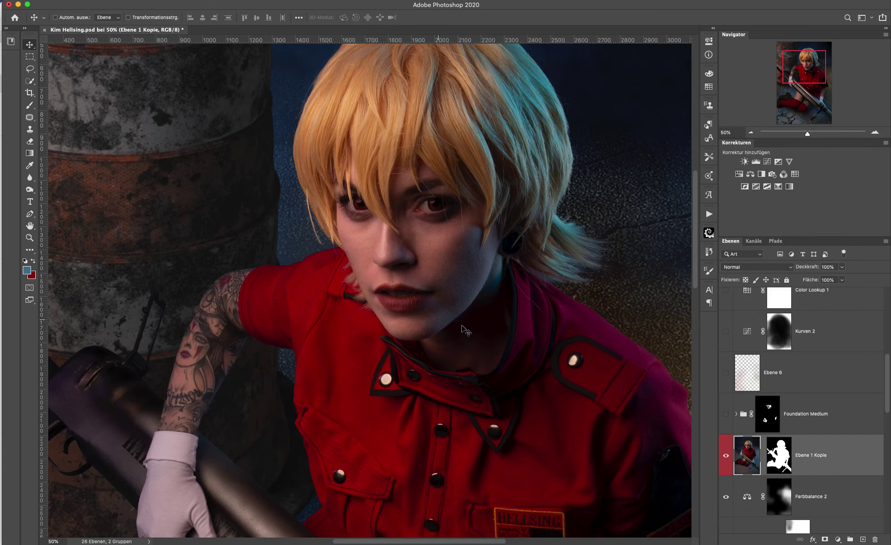
left_click(767, 414)
left_click(726, 414)
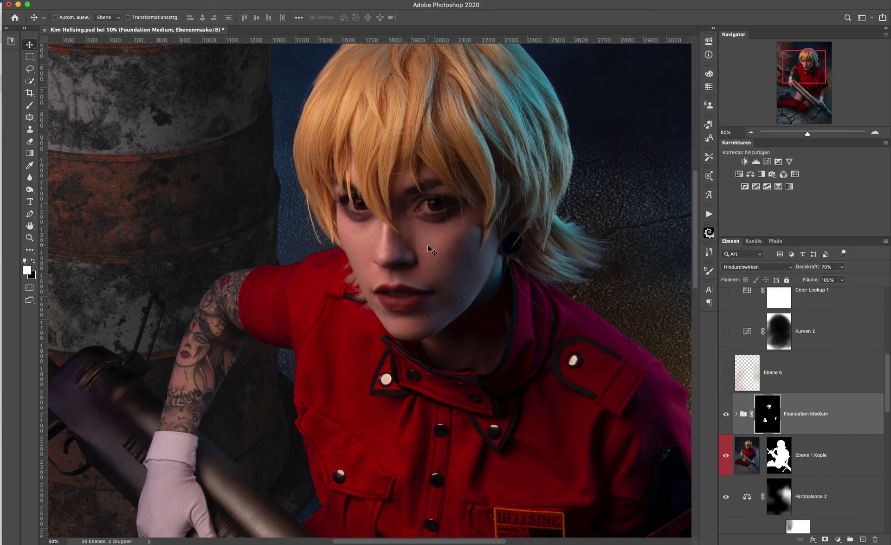
Step: Expand and collapse the Foundation Medium group, toggling its visibility to compare the retouch
left_click(735, 414)
scroll(738, 419, "down", 2)
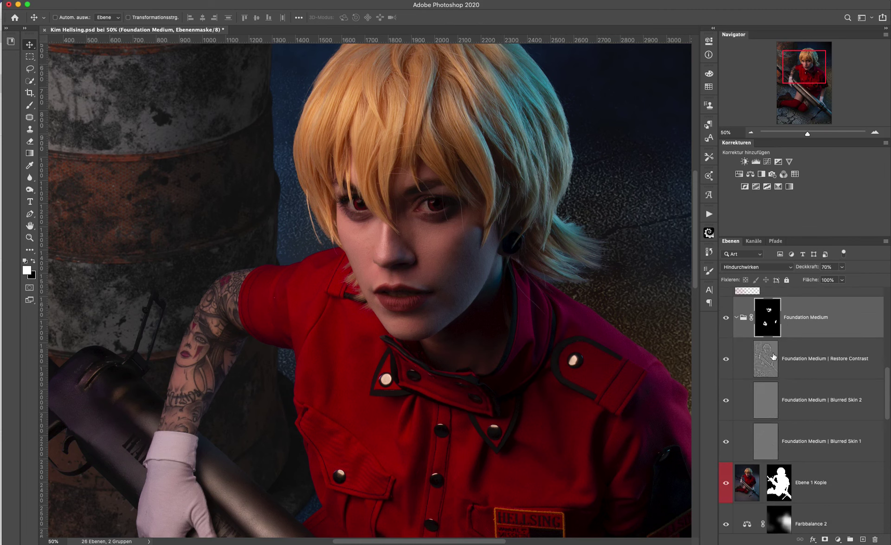
left_click(737, 318)
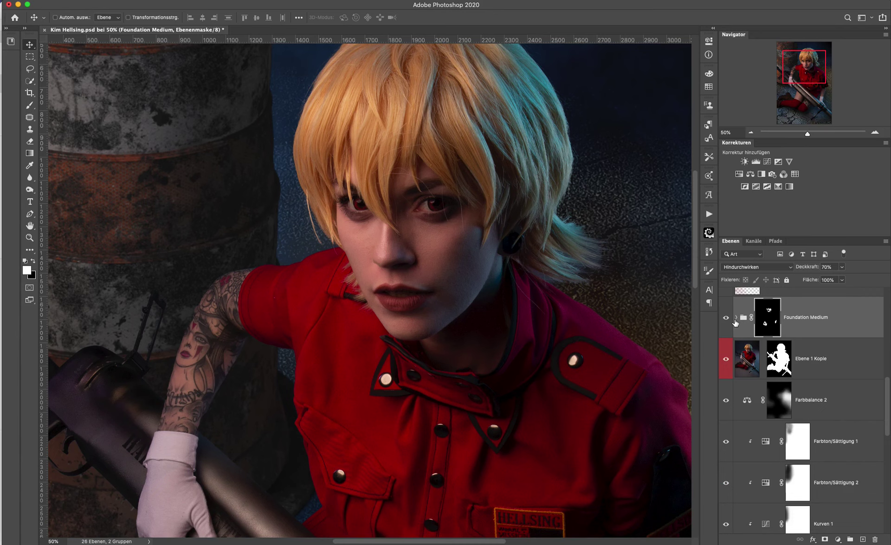
left_click(726, 318)
left_click(726, 318)
left_click(727, 318)
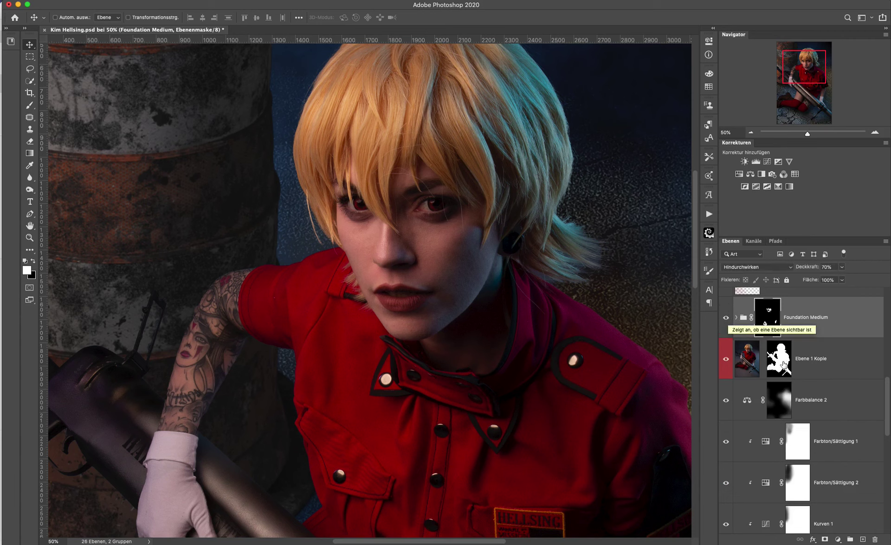
Step: Zoom out via the Navigator and pick the Ausbessern patch tool (Quelle, Diffusion 5)
scroll(785, 371, "up", 3)
scroll(786, 376, "up", 2)
left_click(750, 133)
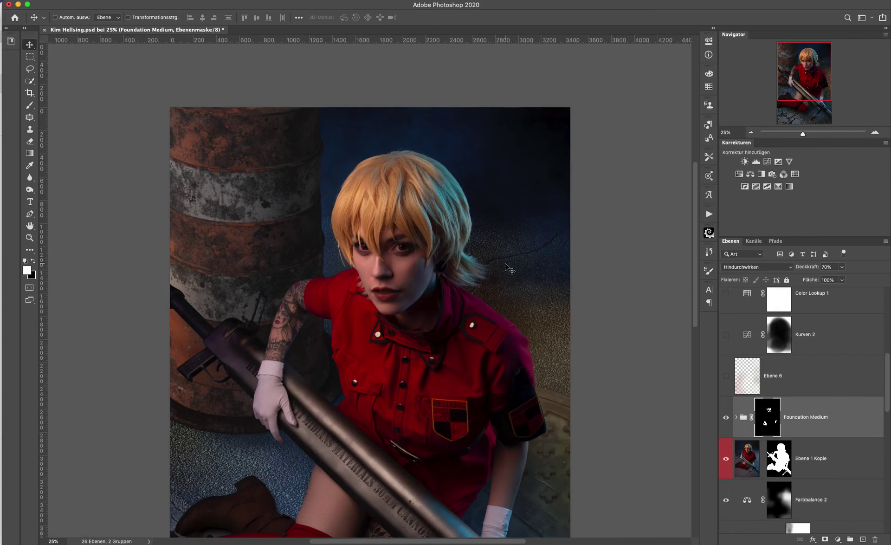
scroll(504, 262, "down", 3)
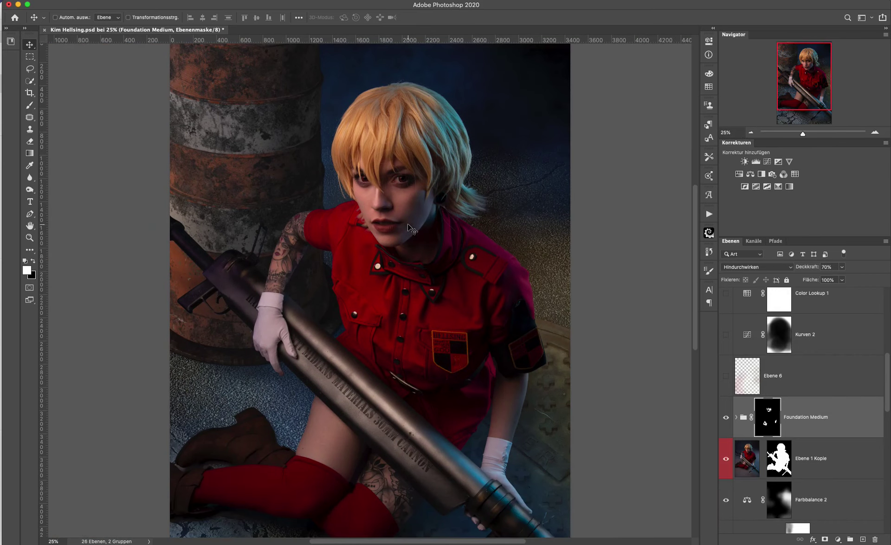
left_click(30, 117)
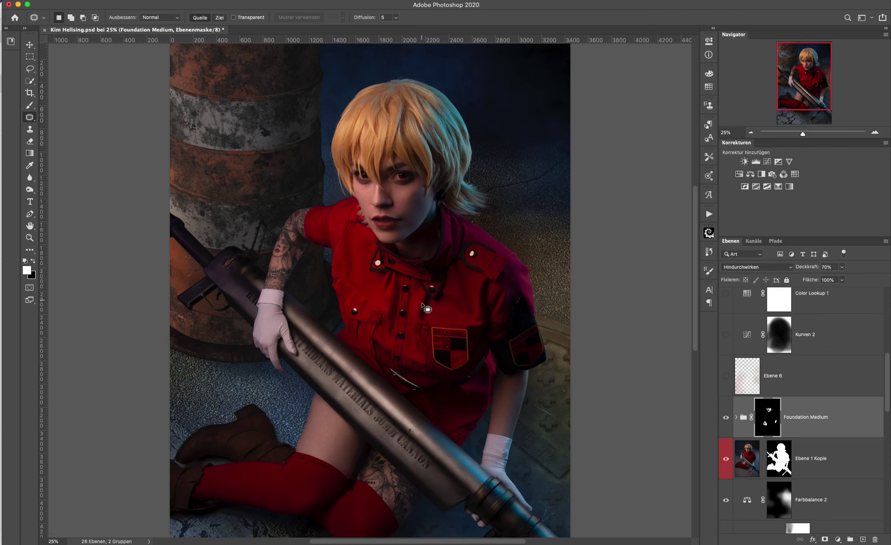
scroll(426, 309, "down", 2)
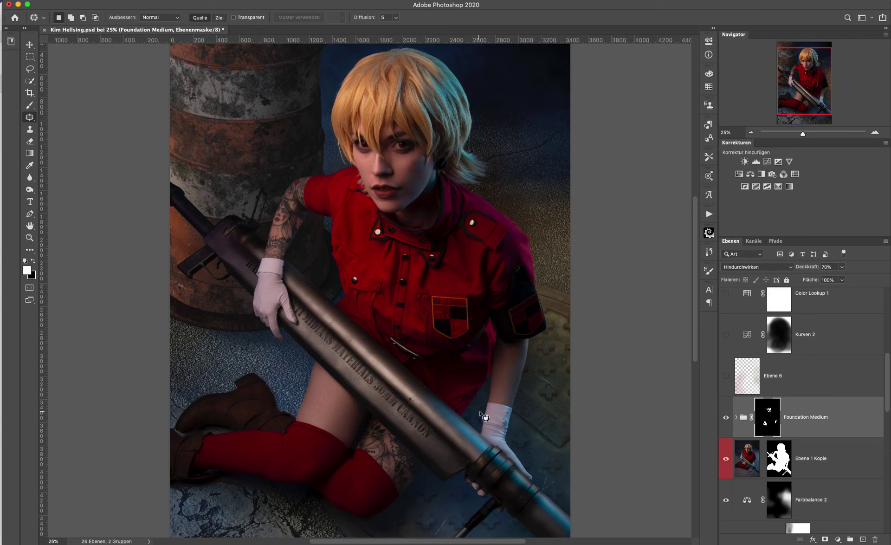
left_click(784, 464)
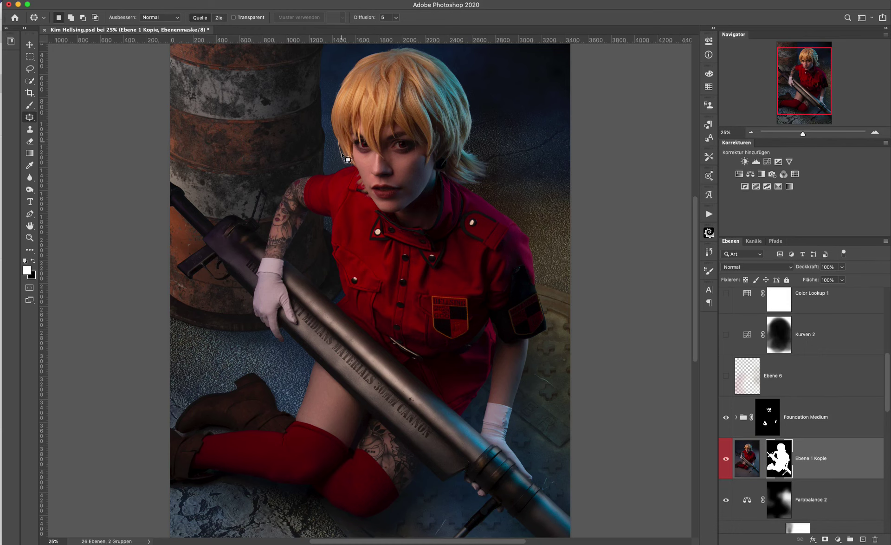
scroll(379, 341, "down", 1)
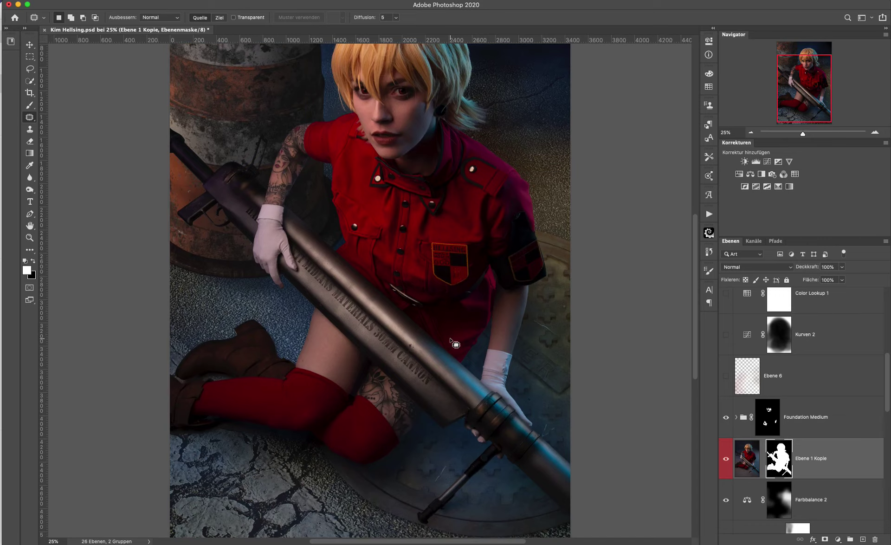
scroll(431, 325, "up", 4)
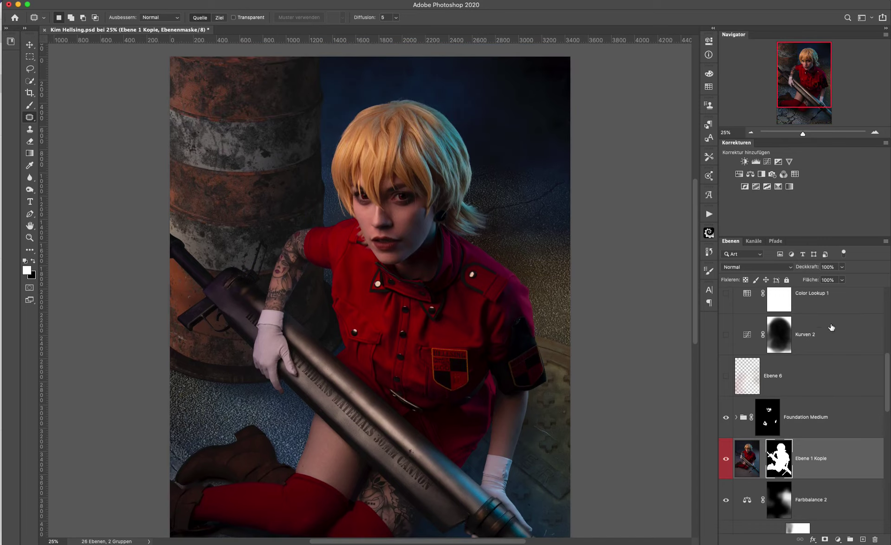
left_click(752, 132)
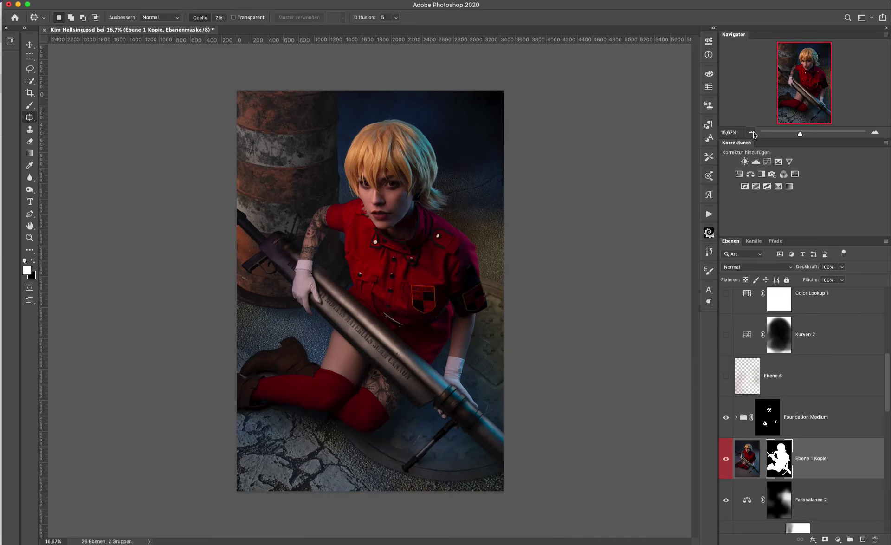
left_click_drag(800, 133, 801, 134)
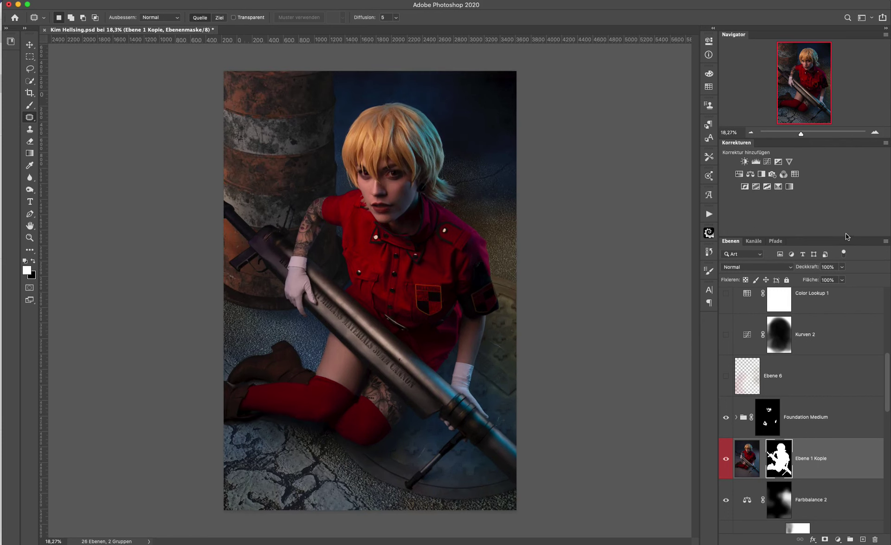
Step: Show Ebene 6 at 33% opacity, toggling it to compare, with the Move tool active
left_click(818, 377)
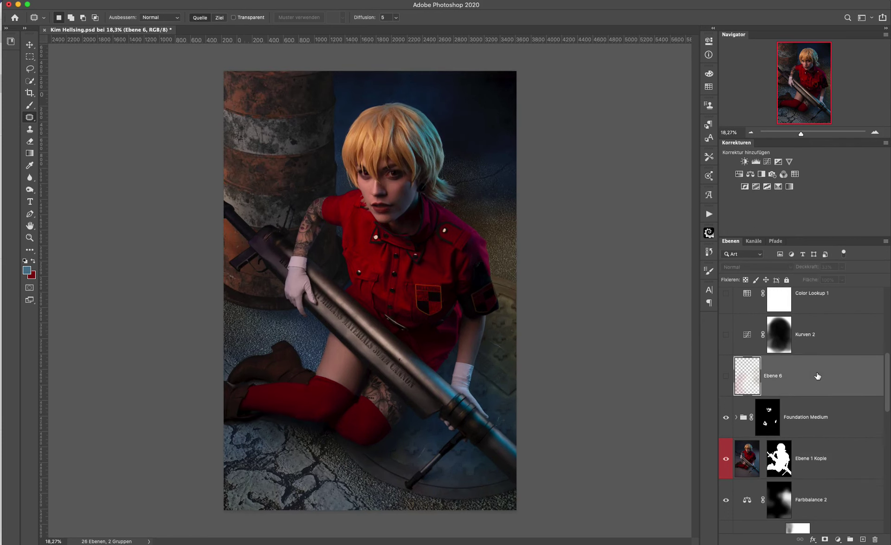
left_click(726, 379)
left_click(726, 378)
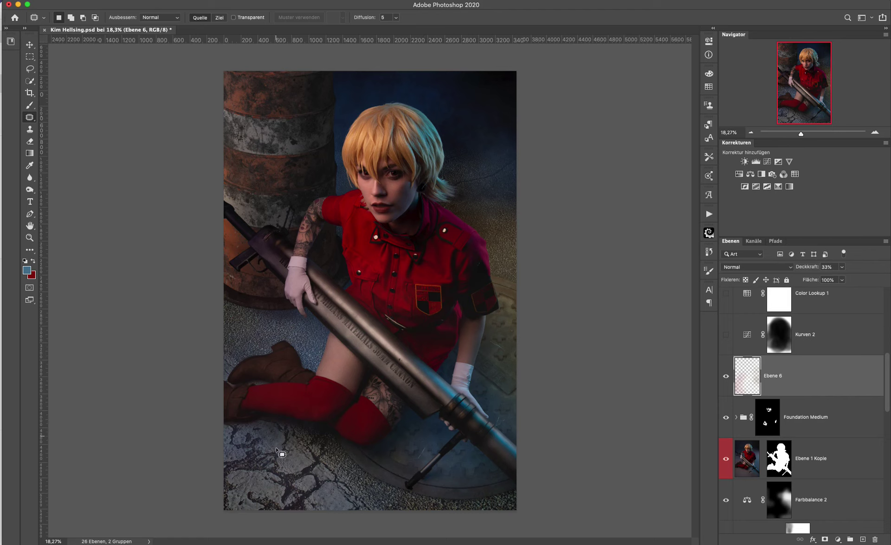
left_click(26, 45)
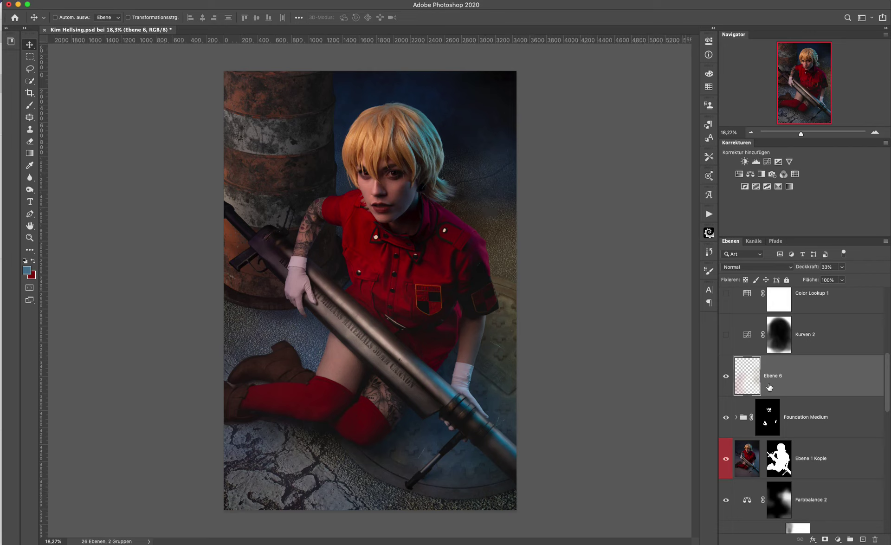
left_click(724, 378)
Step: Select and show Kurven 2, then lower its curve point slightly in Properties
scroll(807, 356, "up", 2)
left_click(852, 409)
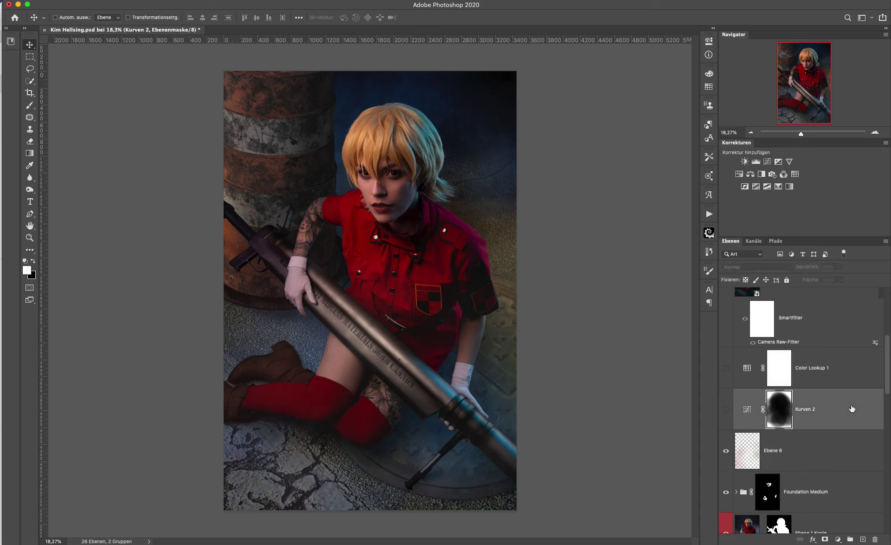
left_click(727, 409)
left_click(726, 409)
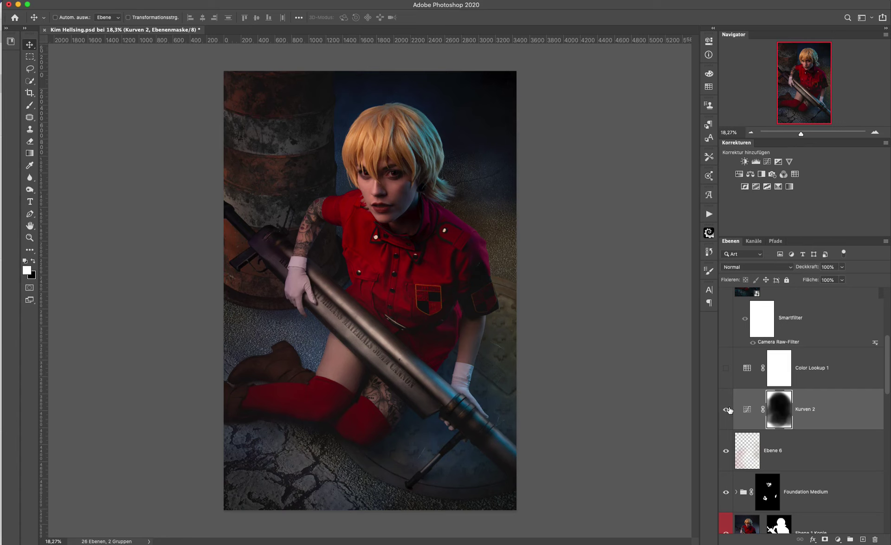
double_click(746, 413)
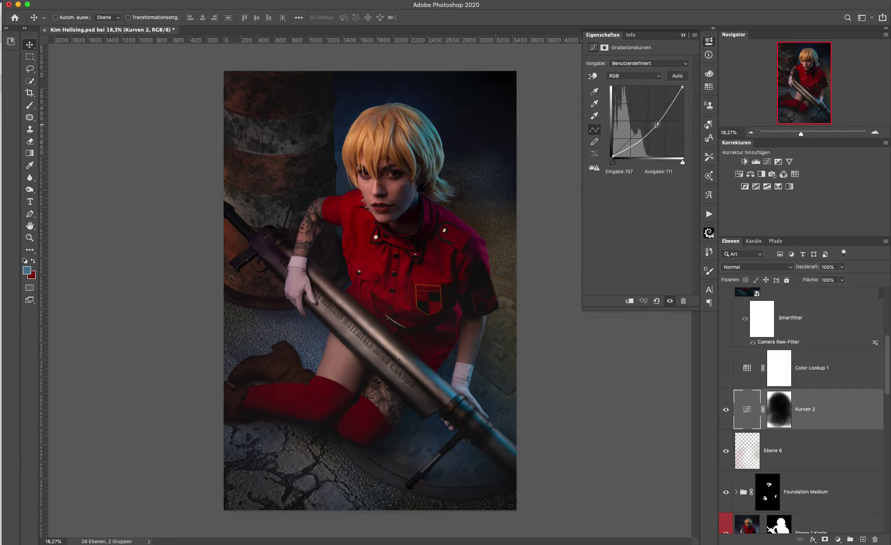
left_click_drag(659, 126, 659, 128)
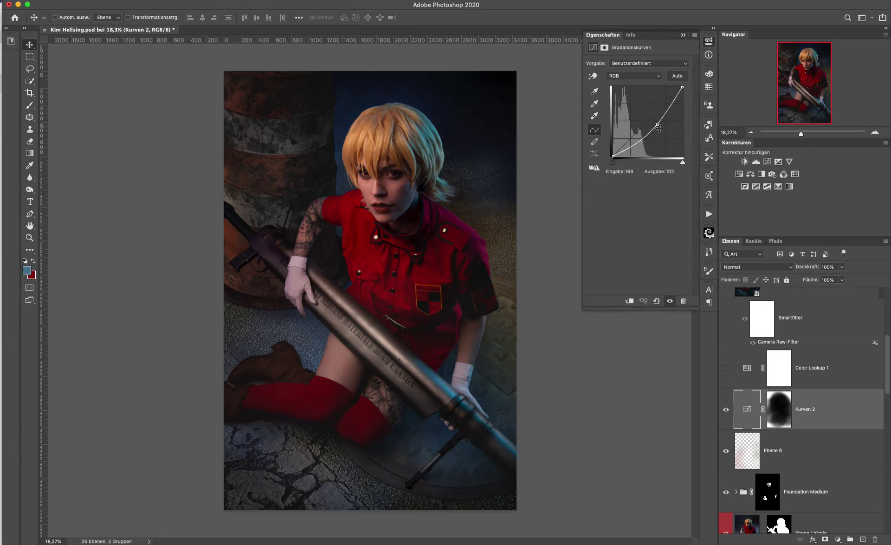
left_click(683, 35)
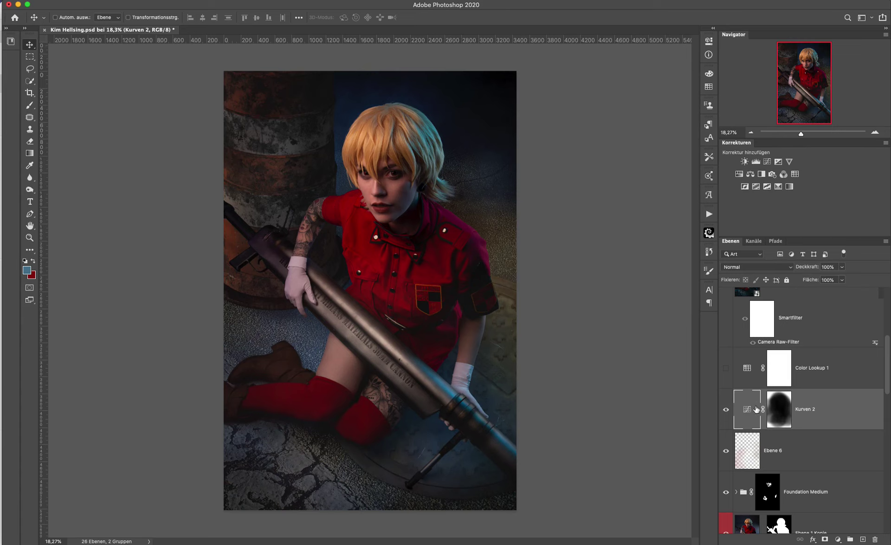
Step: Toggle Kurven 2 on and off to judge the darkening, leaving it on
left_click(729, 410)
left_click(730, 411)
left_click(726, 410)
left_click(726, 410)
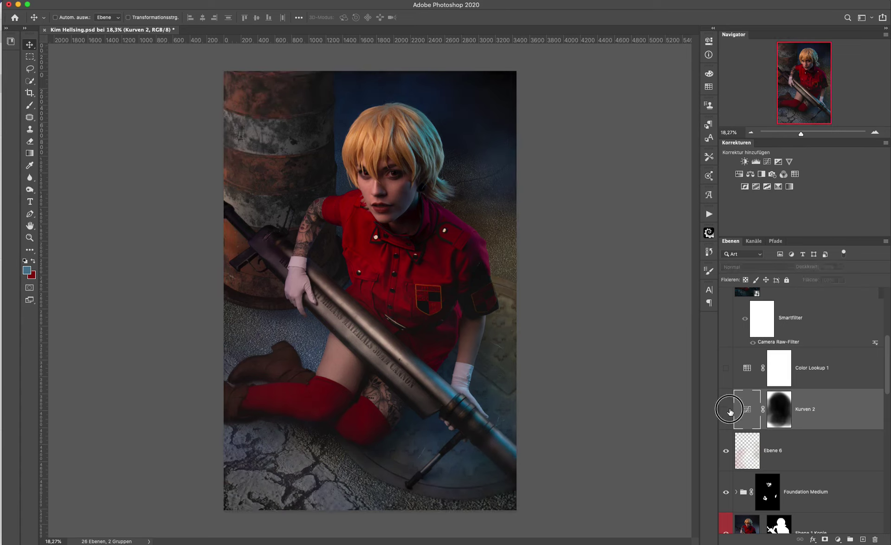
left_click(729, 410)
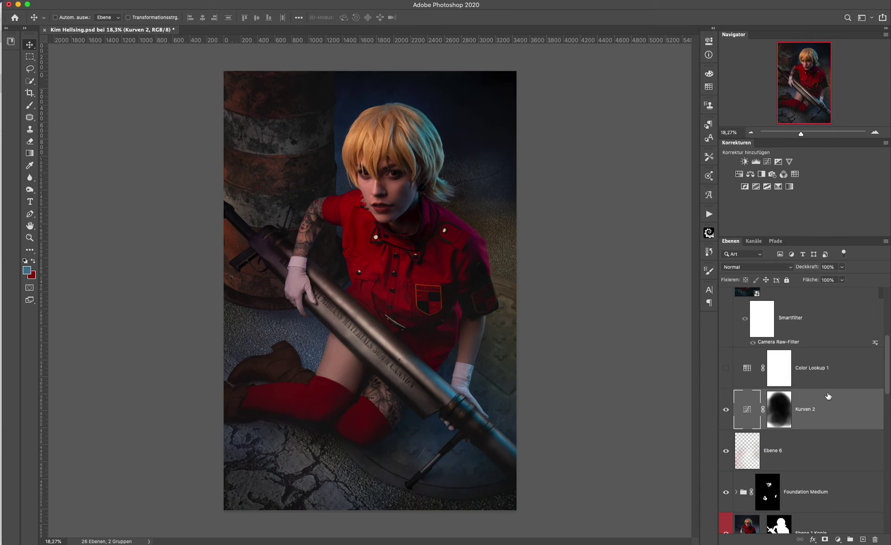
scroll(800, 414, "up", 2)
Step: Select Color Lookup 1 and switch it on at 7% opacity
left_click(853, 416)
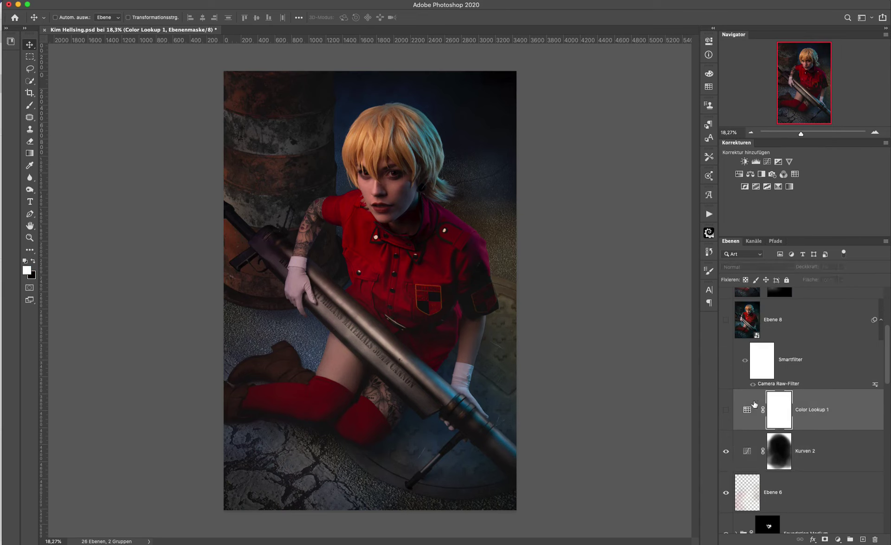
left_click(725, 411)
left_click(725, 411)
key("ctrl+2")
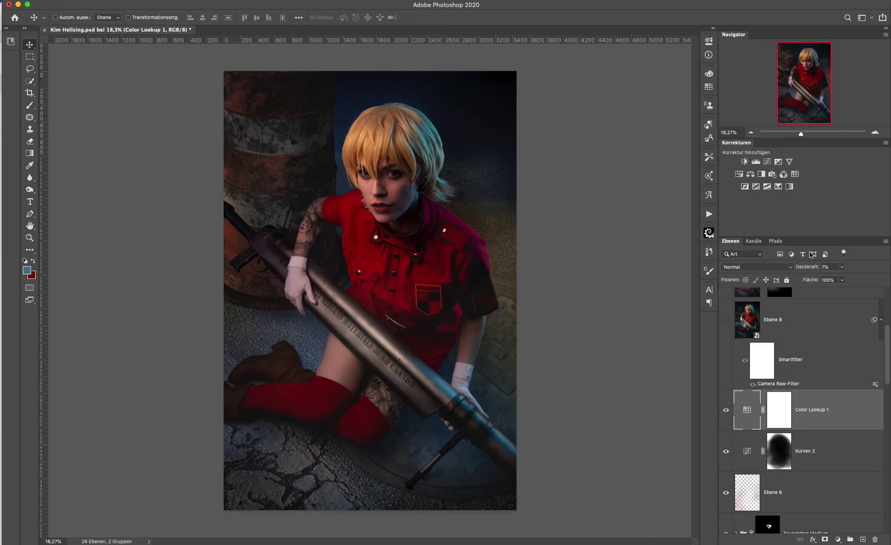
Step: Add a second Color Lookup layer, try FallColor, DropBlue and filmstock LUTs, then delete it
left_click(795, 174)
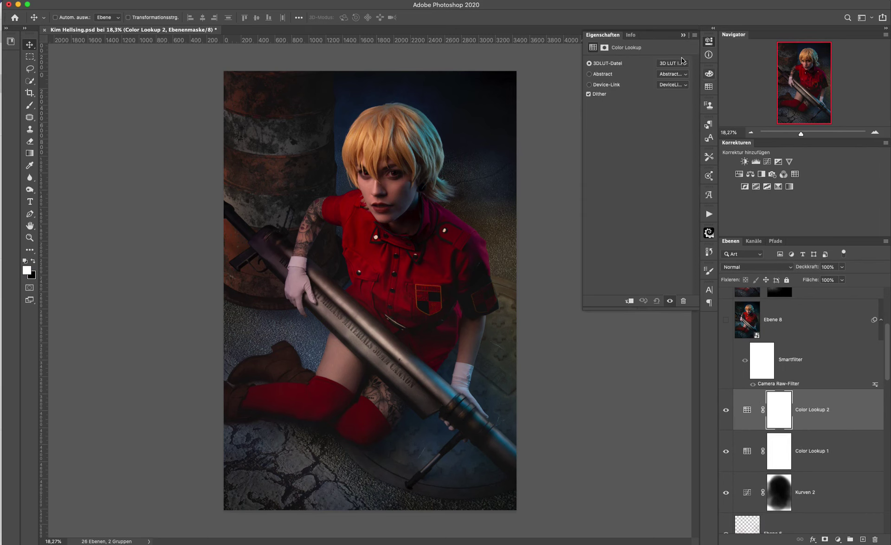
left_click(682, 63)
left_click(728, 156)
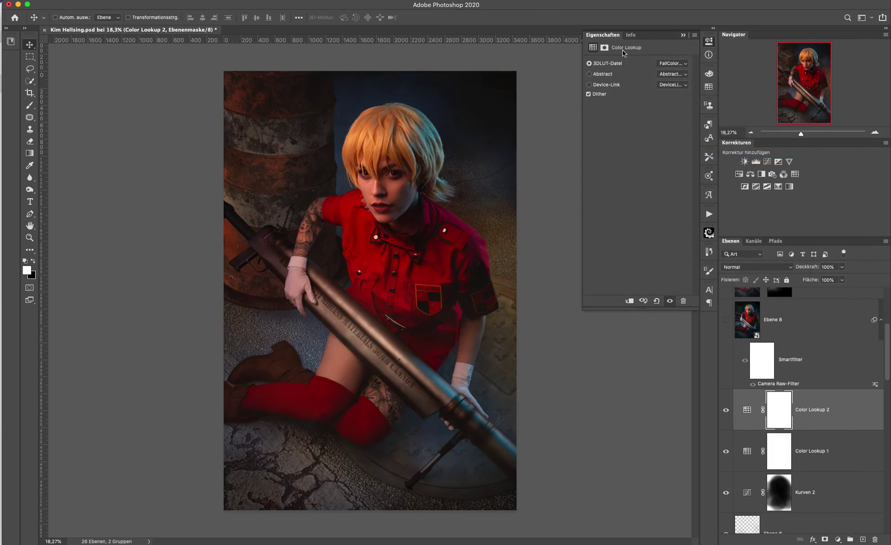
left_click(666, 61)
left_click(668, 48)
left_click(682, 66)
left_click(678, 88)
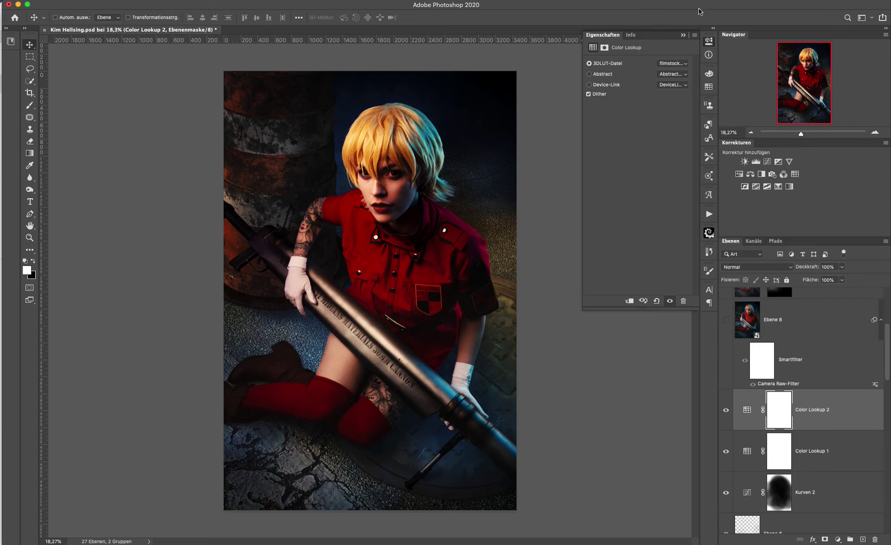
left_click(682, 35)
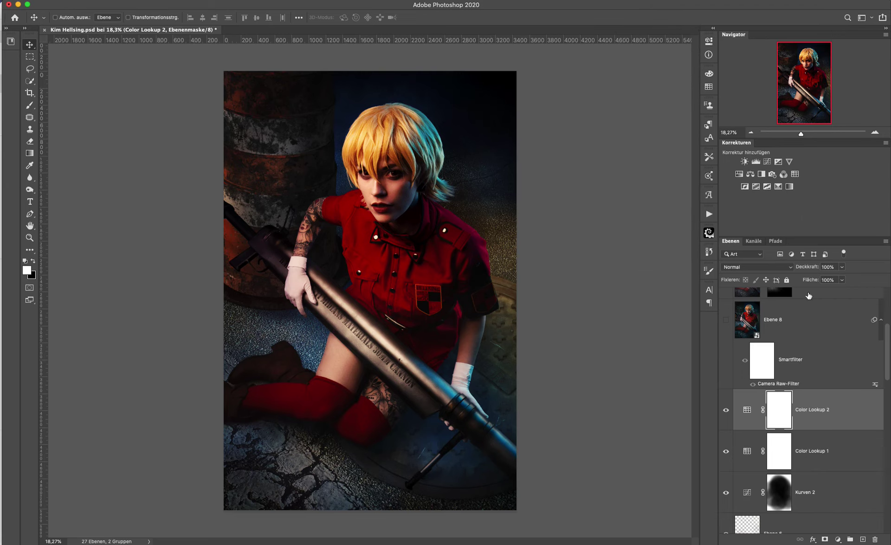
key("Delete")
Step: Toggle Color Lookup 1 to compare its grade, leaving it on, and select Ebene 8
left_click(727, 411)
left_click(727, 413)
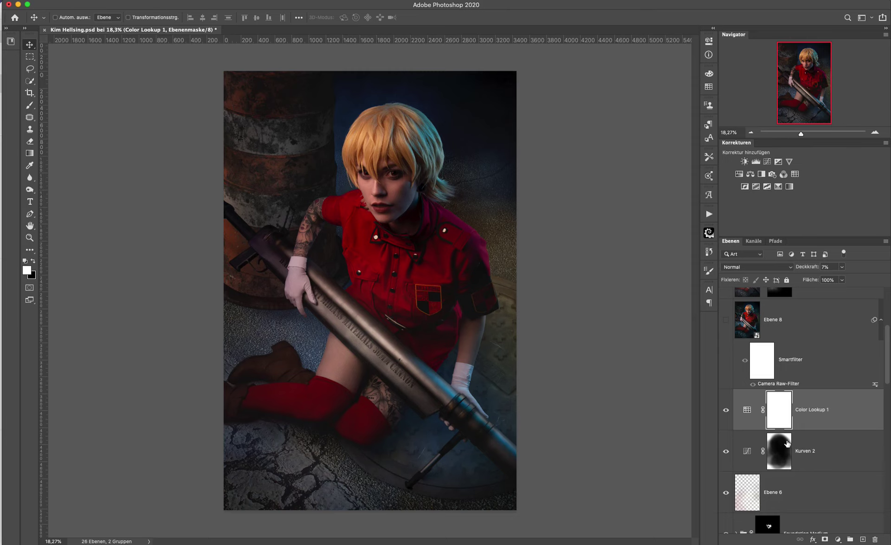
left_click(727, 412)
left_click(727, 411)
scroll(845, 429, "up", 2)
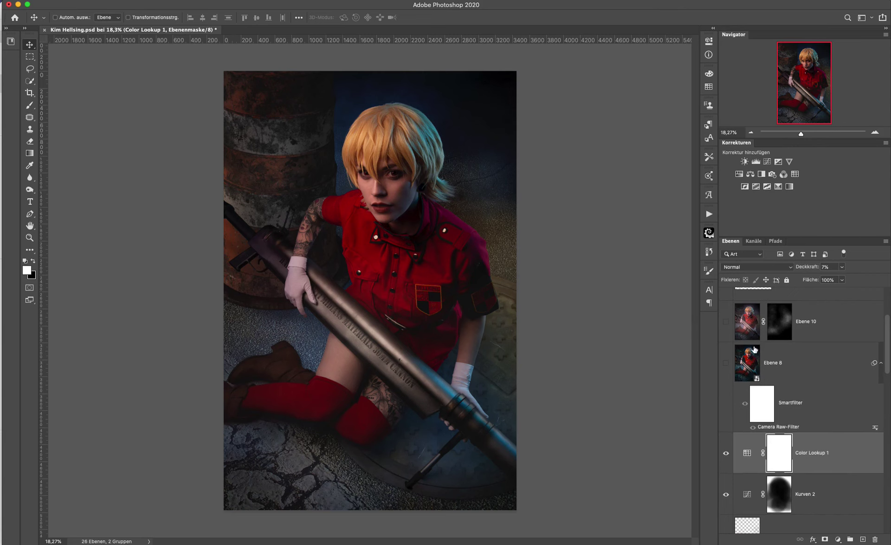
left_click(809, 365)
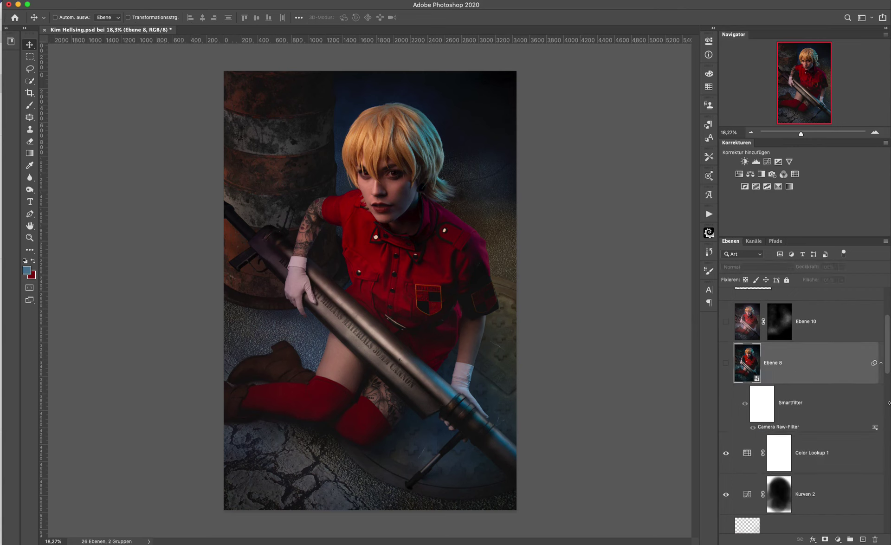
Step: Switch on Ebene 8's bluer grade and reopen its Camera Raw filter
left_click(726, 362)
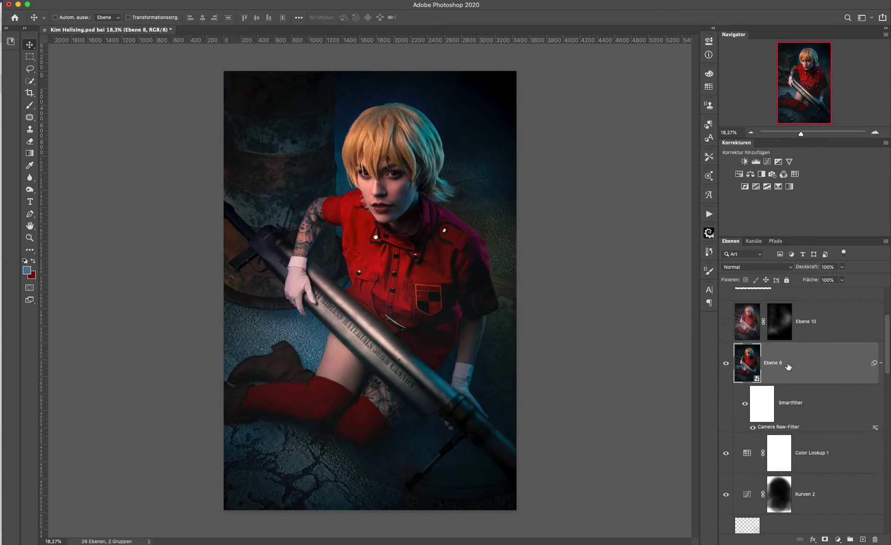
right_click(794, 364)
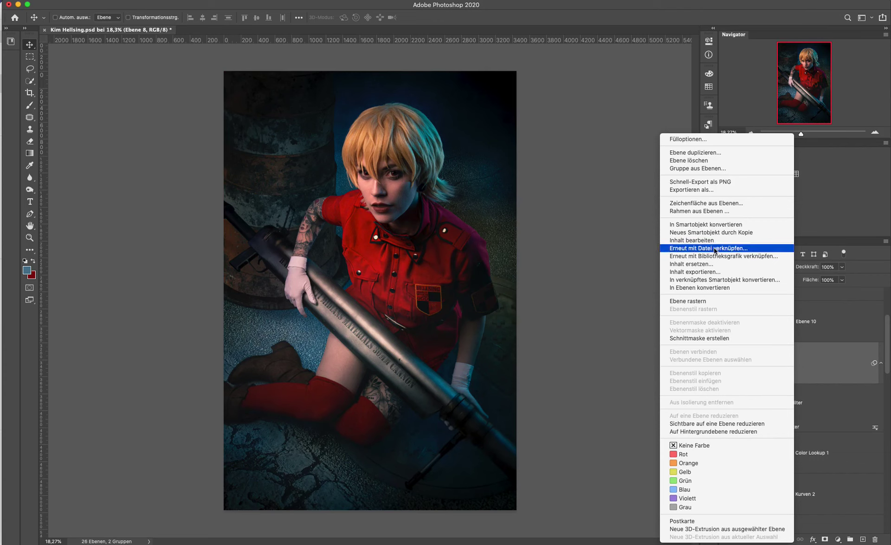
left_click(835, 368)
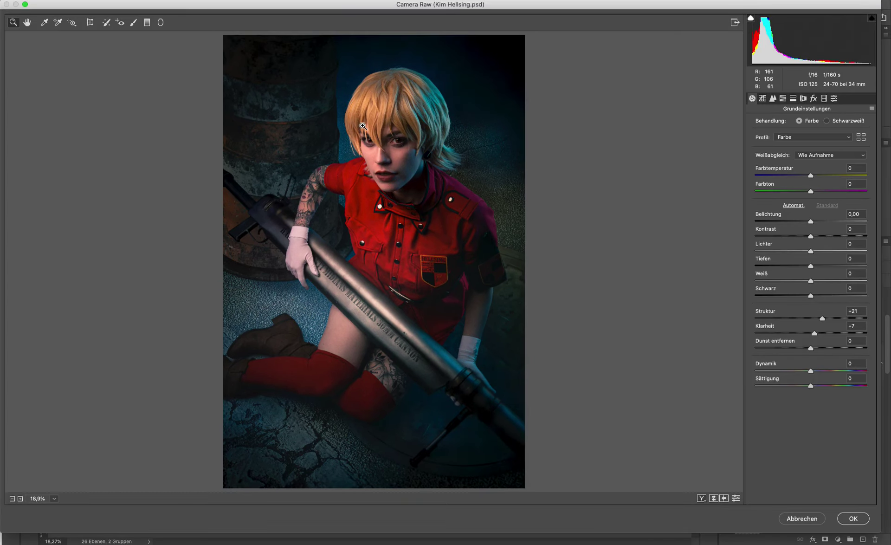
Step: In Effekte, compare grain at 0 versus 26, keeping 26, with the photo fitted in preview
left_click_drag(429, 249, 433, 244)
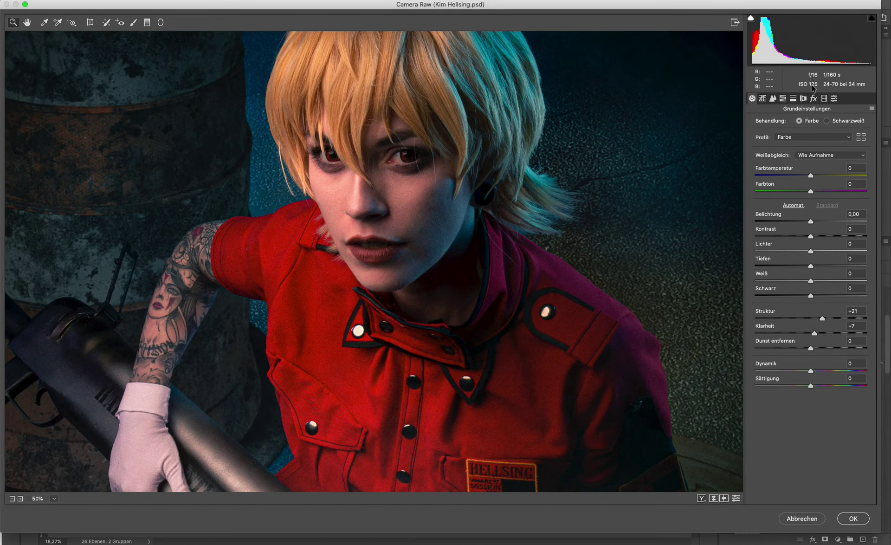
left_click(814, 99)
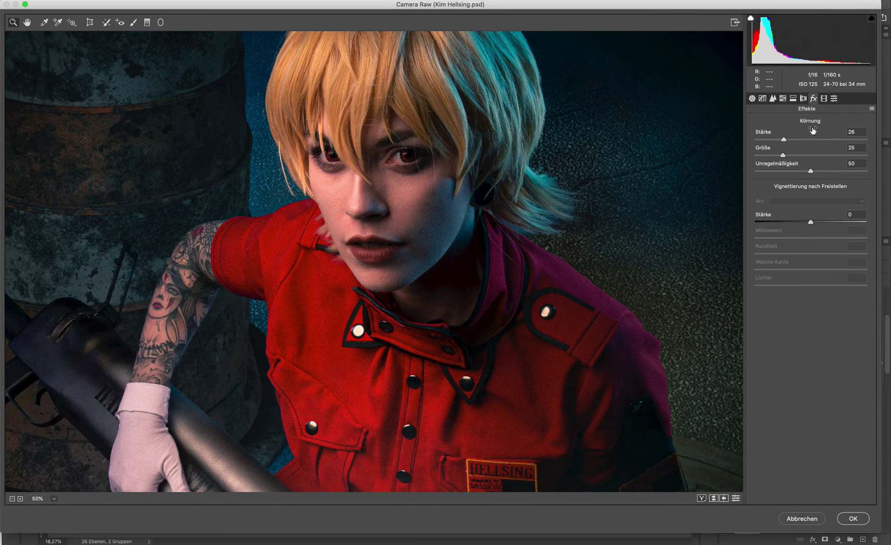
double_click(784, 139)
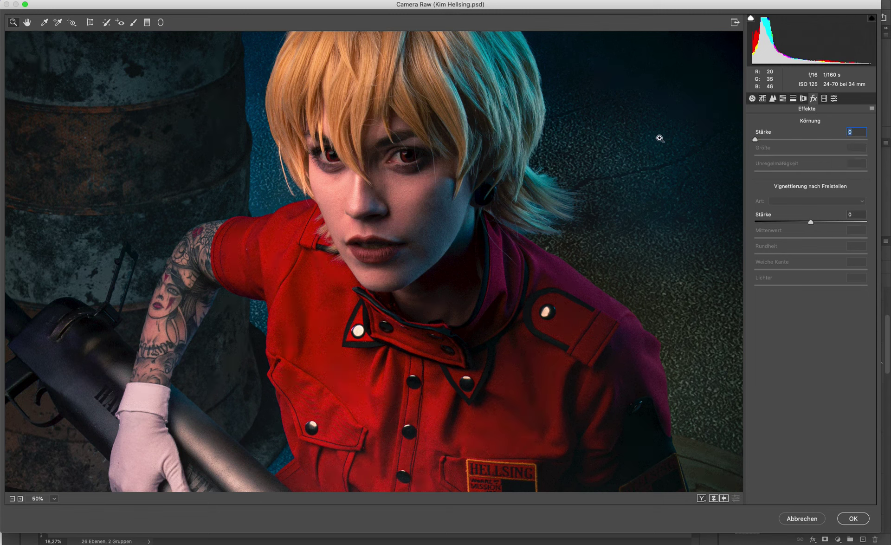
key("ctrl+z")
key("ctrl+0")
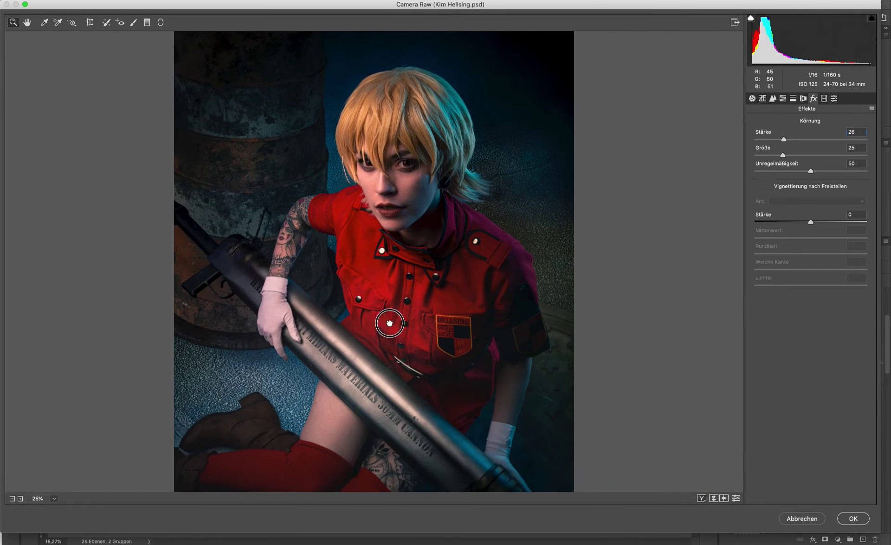
scroll(379, 370, "down", 5)
left_click_drag(345, 208, 346, 295)
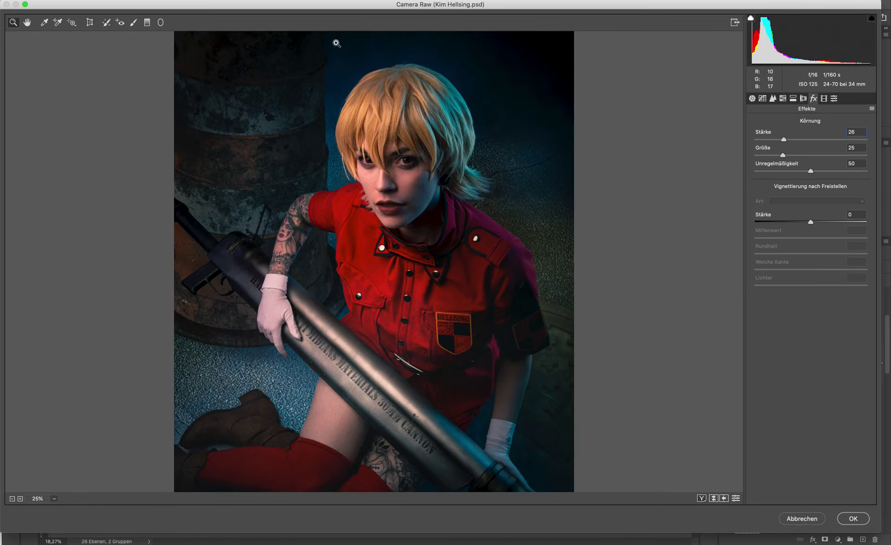
Step: Review Kalibrierung, then view Teiltonung: highlights hue 33/saturation 13, shadows 209/27
left_click(825, 99)
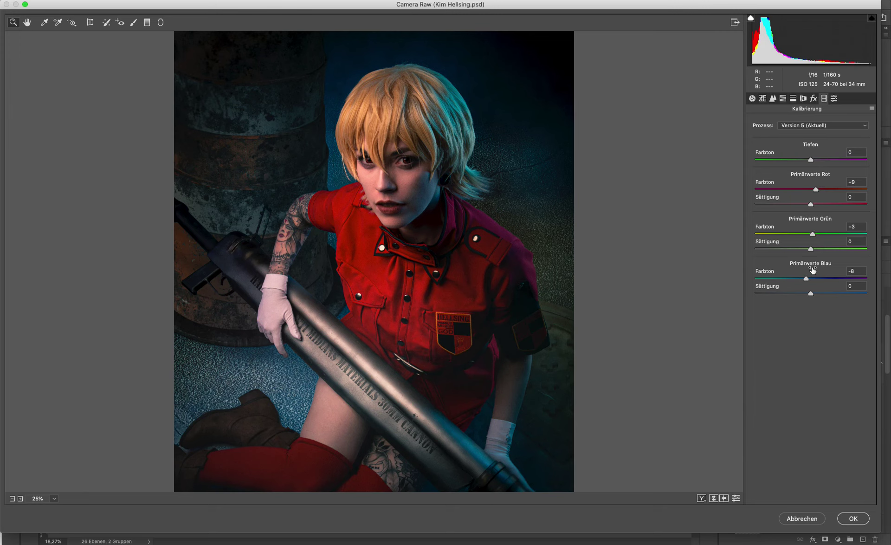
scroll(548, 294, "down", 2)
scroll(548, 295, "down", 4)
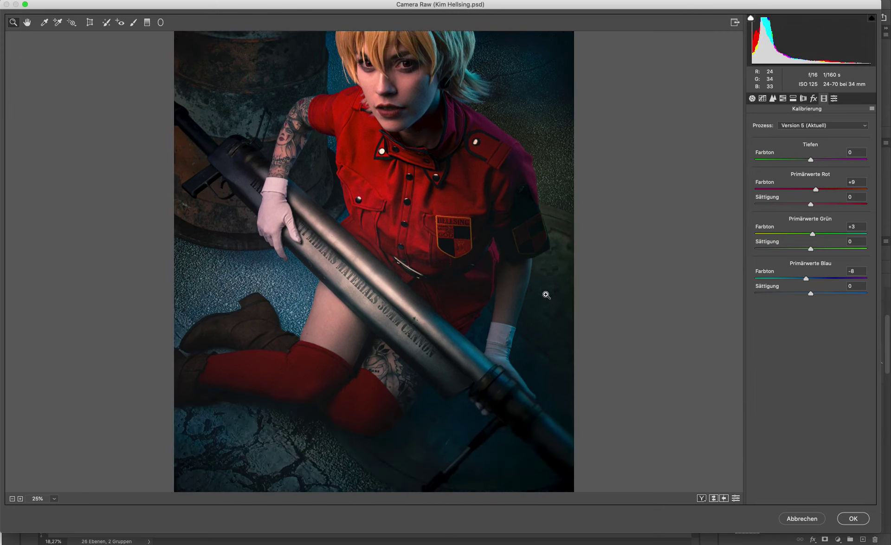
scroll(548, 294, "up", 4)
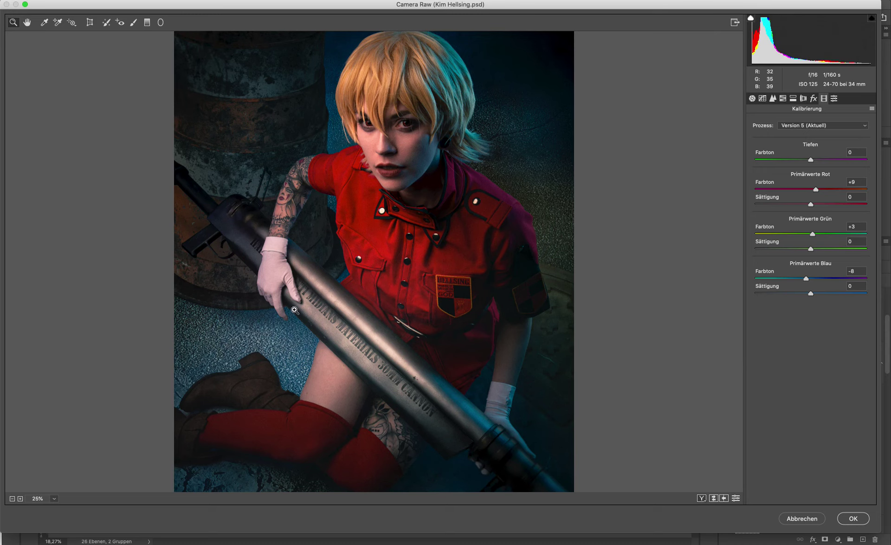
scroll(306, 310, "up", 3)
scroll(364, 316, "down", 3)
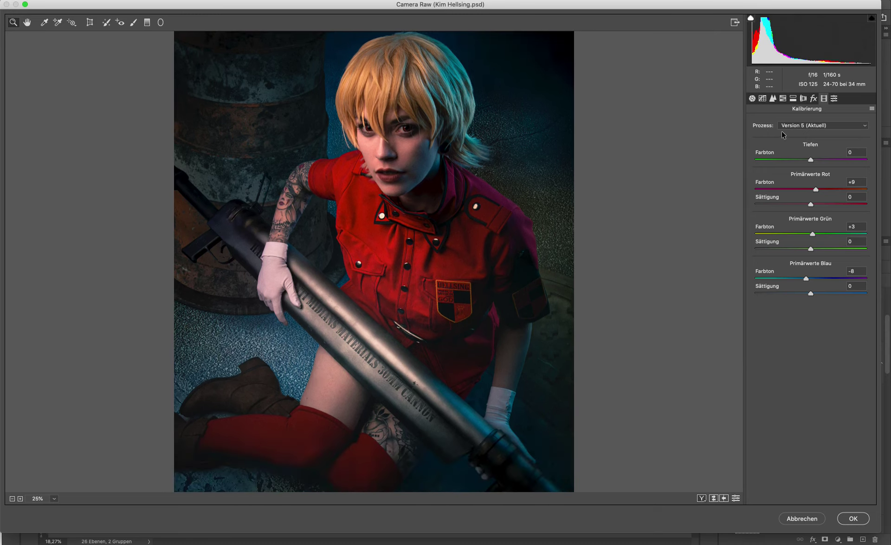
left_click(793, 98)
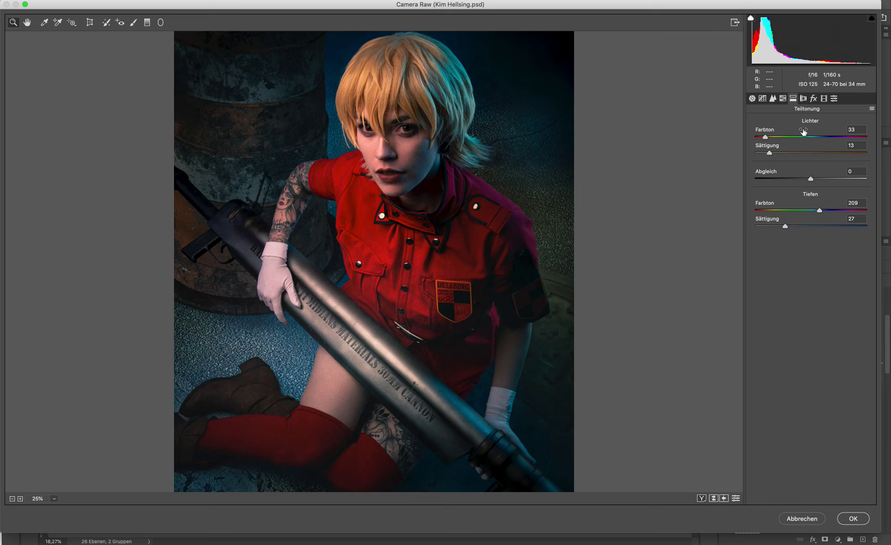
left_click_drag(769, 153, 884, 149)
key("super+z")
left_click_drag(787, 229, 679, 229)
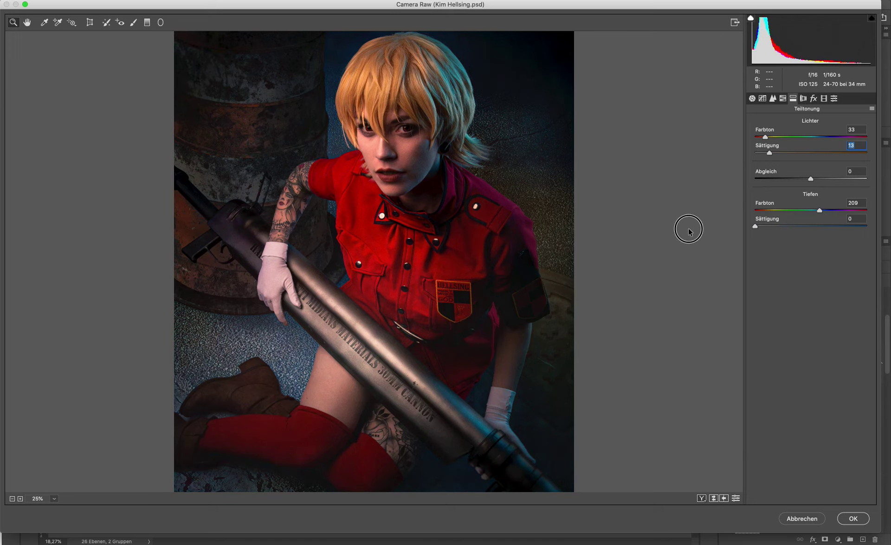
key("ctrl+z")
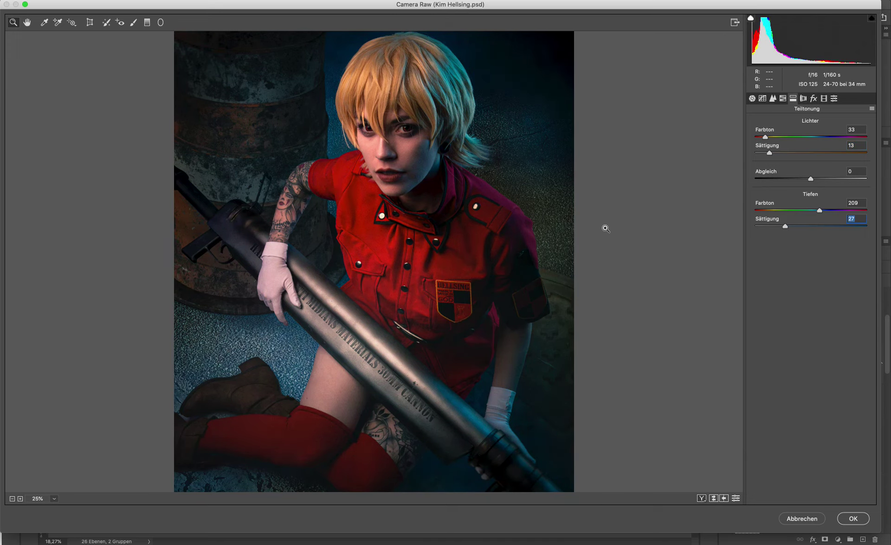
scroll(378, 272, "down", 3)
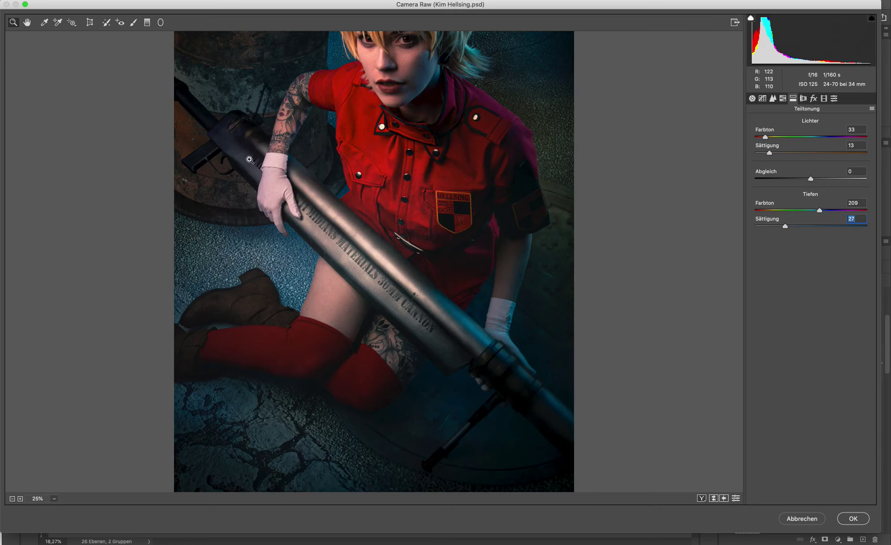
scroll(429, 288, "up", 3)
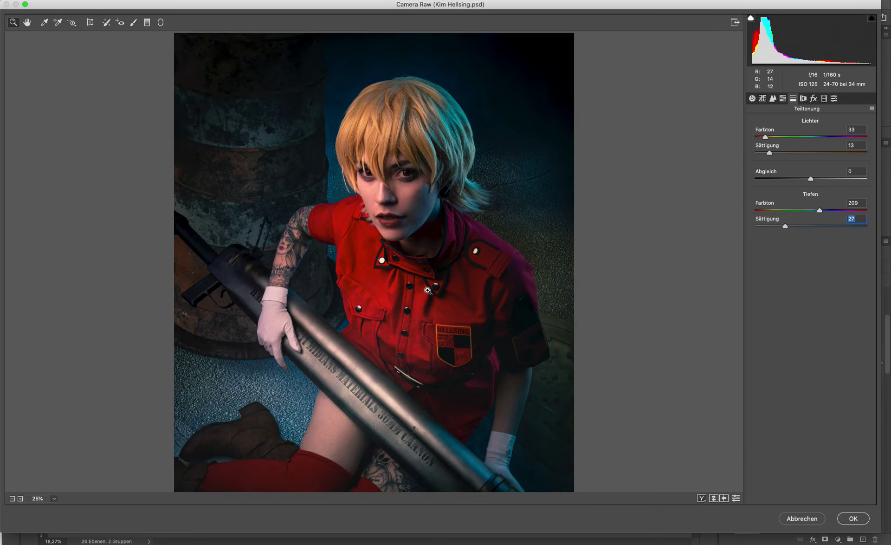
left_click(430, 288, "alt")
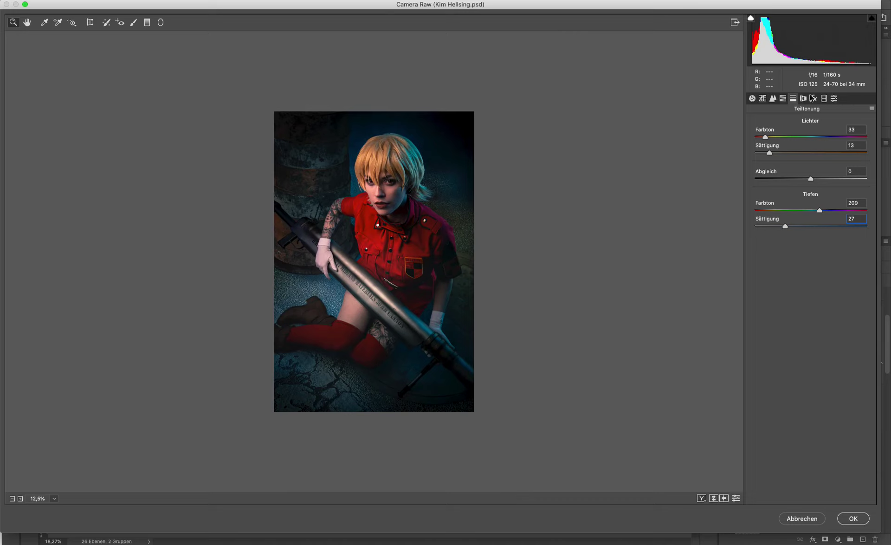
left_click(782, 98)
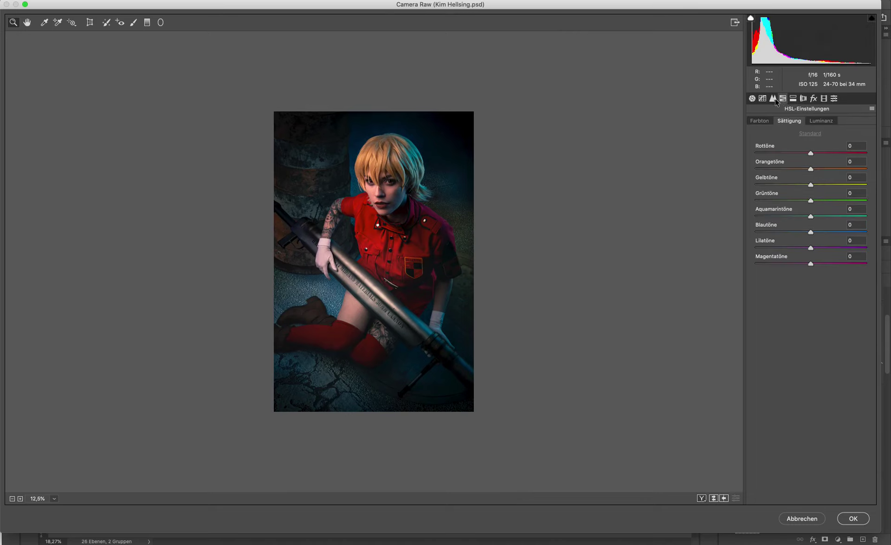
Step: Drag the Gradationskurve Lichter slider to +27, then return to Grundeinstellungen
left_click(762, 98)
left_click(763, 99)
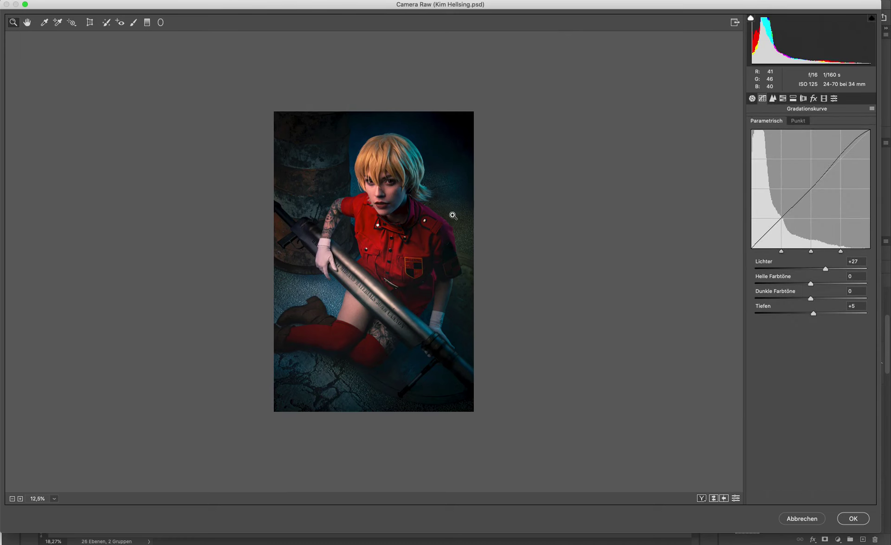
left_click(478, 215)
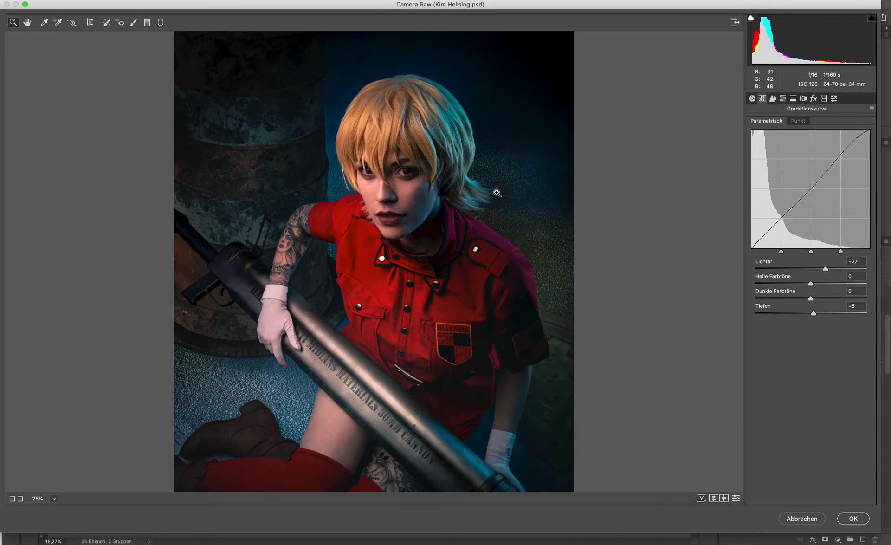
scroll(513, 227, "down", 2)
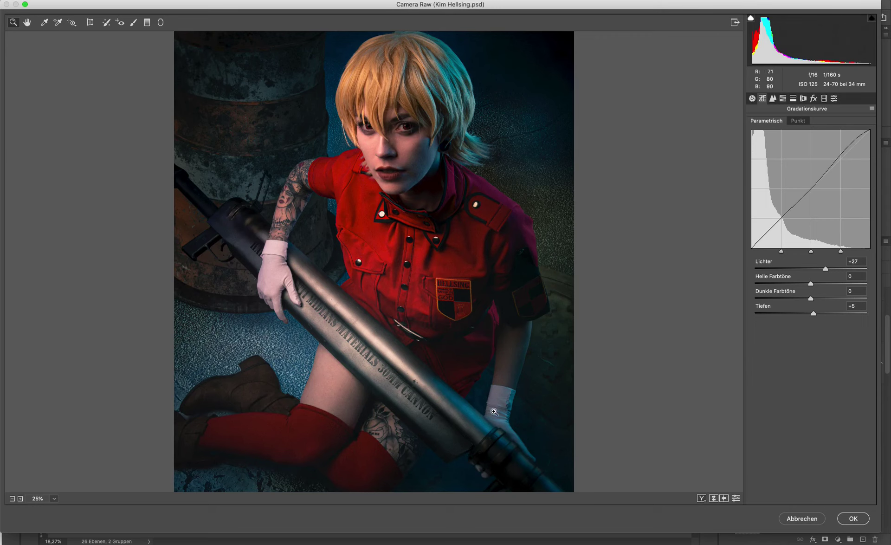
mouse_move(826, 268)
left_mouse_down()
mouse_move(856, 269)
mouse_move(830, 269)
left_mouse_up()
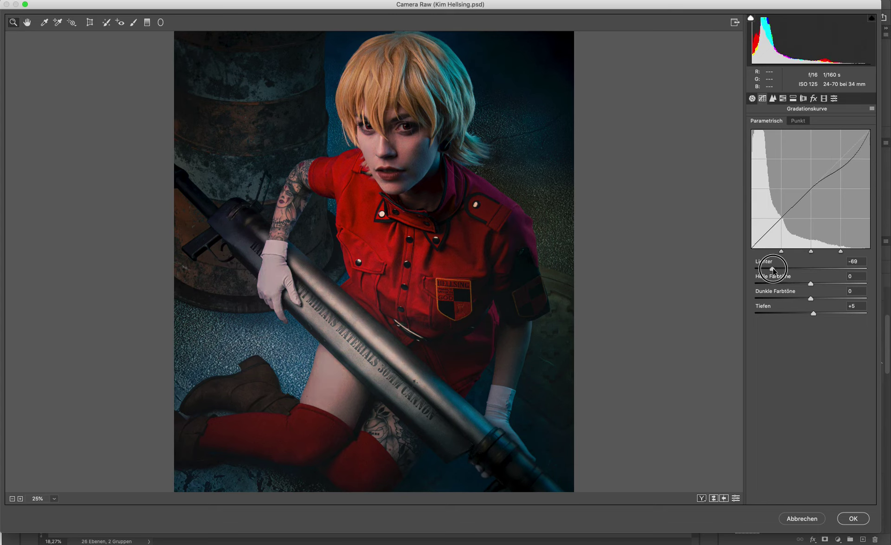
left_click_drag(741, 265, 781, 258)
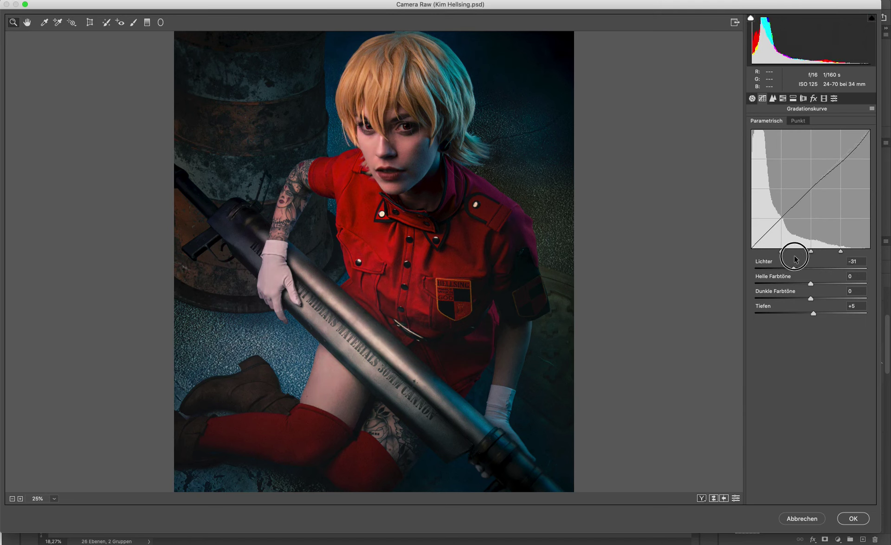
mouse_move(781, 259)
left_mouse_down()
mouse_move(839, 256)
mouse_move(828, 257)
left_mouse_up()
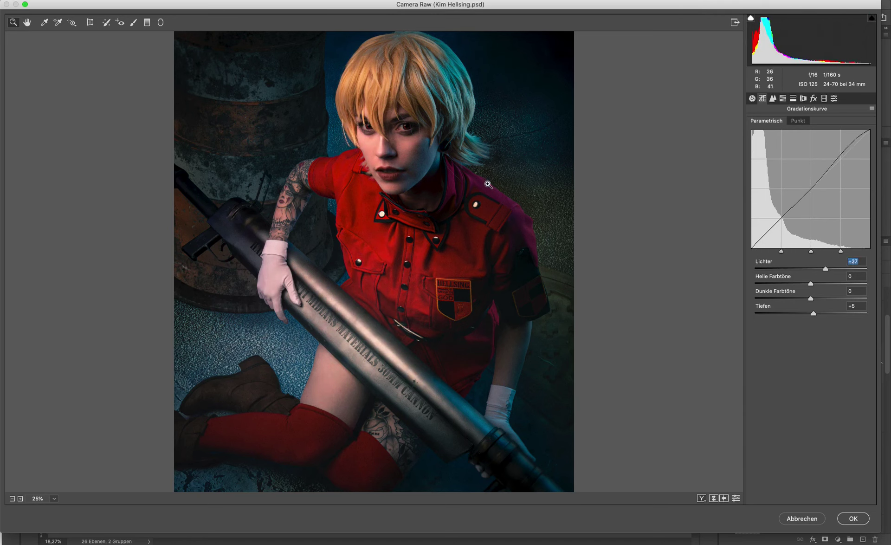
left_click(752, 99)
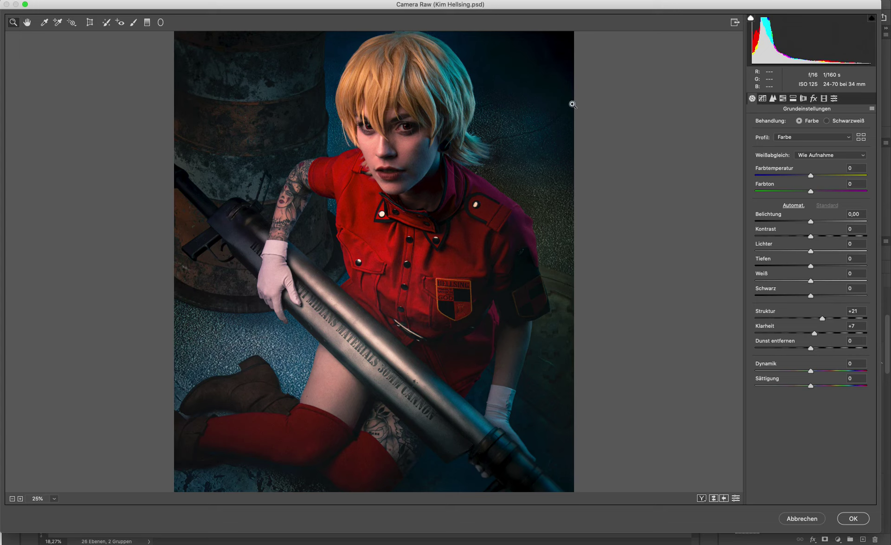
Step: Extend the face's +1.00 exposure brush pin over the gun with a size-23 brush
left_click(134, 22)
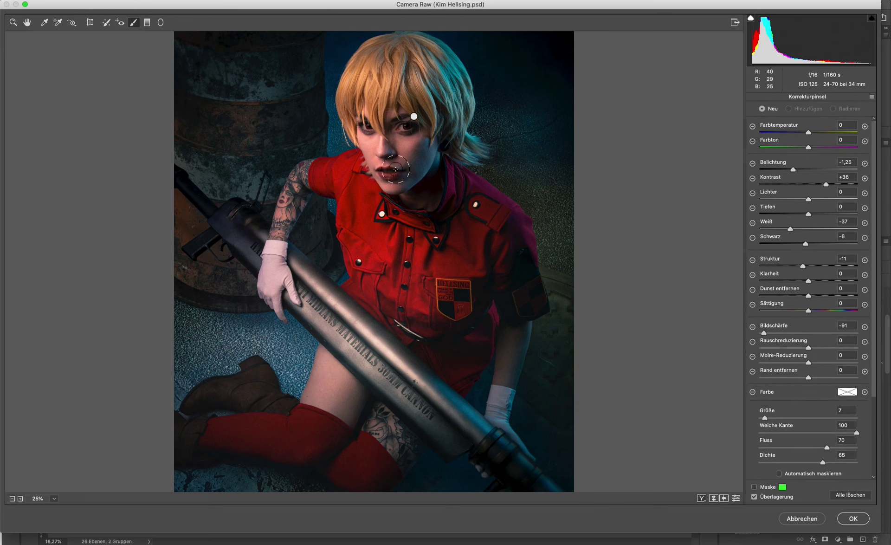
left_click(413, 117)
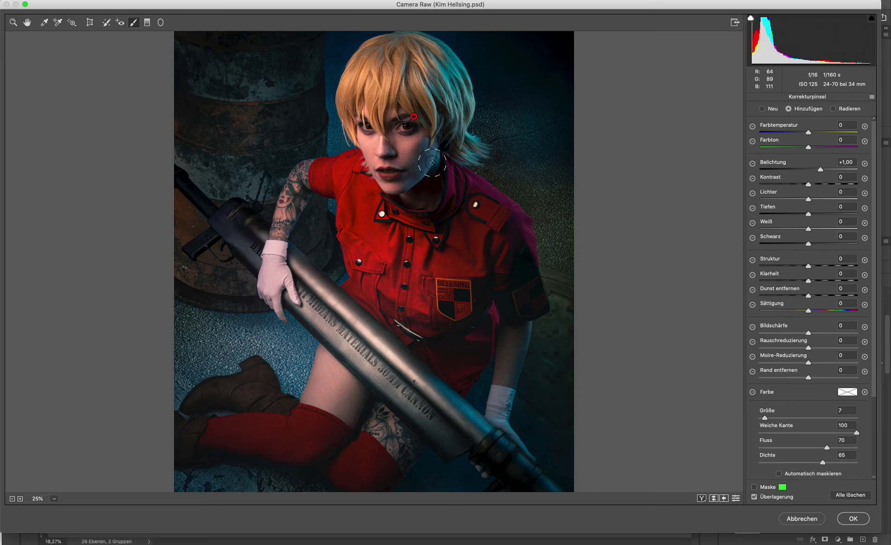
key("bracketright")
key("bracketright")
key("bracketright")
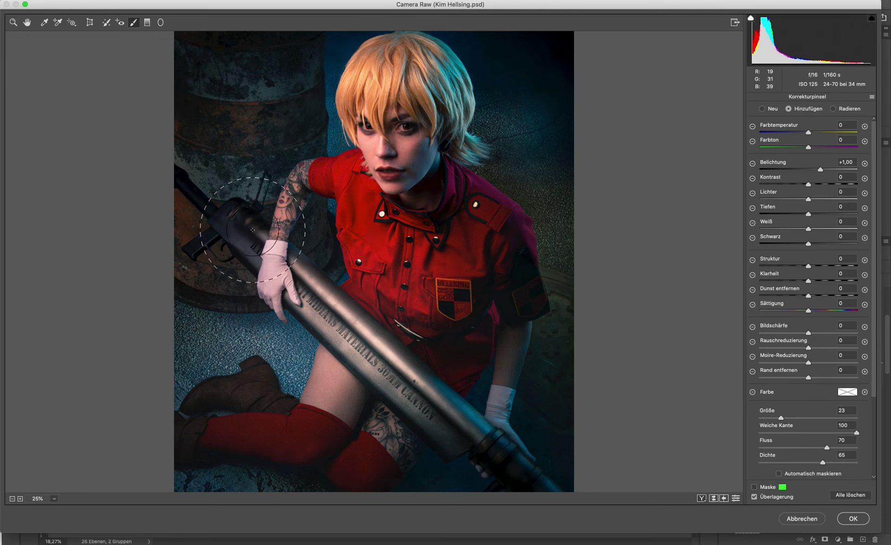
left_click_drag(413, 116, 441, 93)
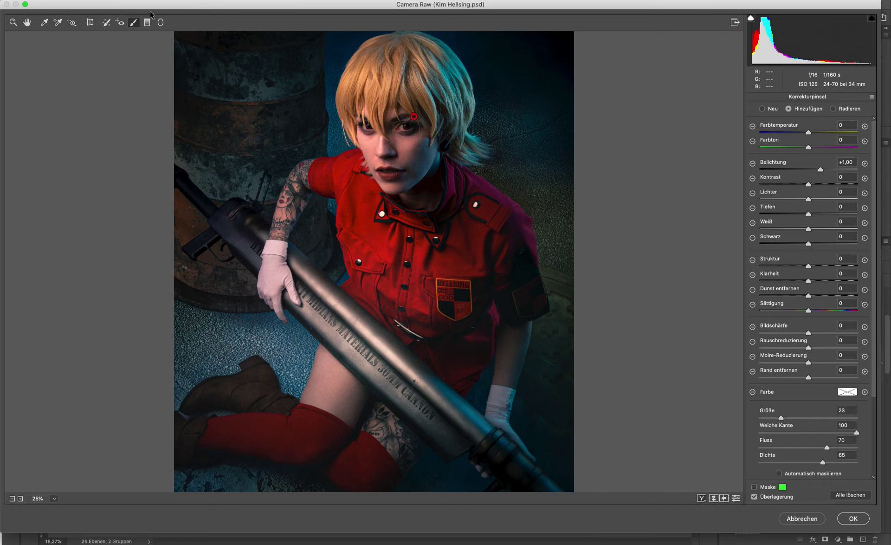
left_click(159, 24)
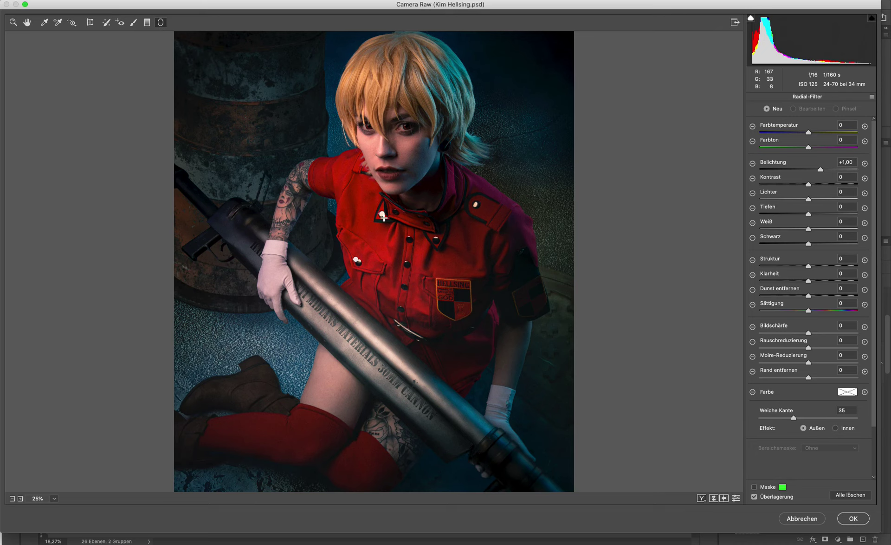
Step: Tilt the oval radial filter (exposure -1.25, contrast +36) around the cosplayer, then exit via Abbrechen
scroll(450, 256, "down", 5)
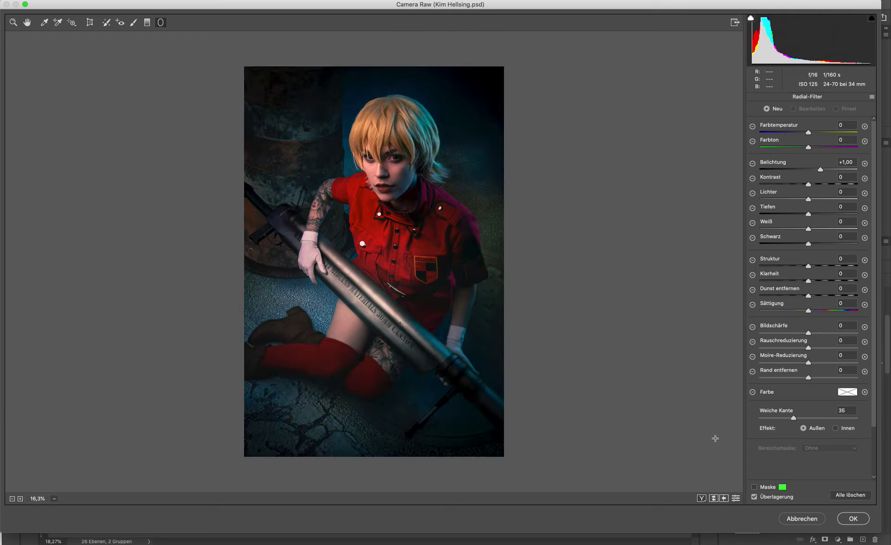
left_click(363, 243)
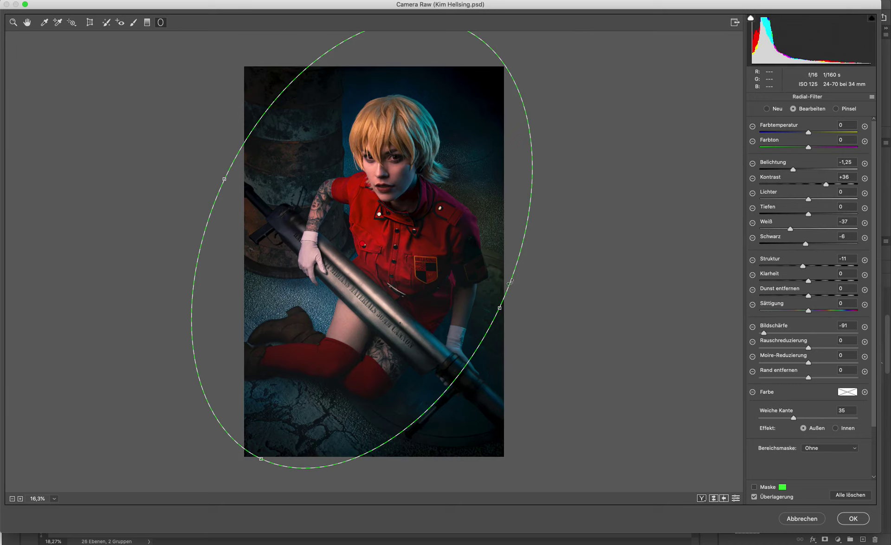
mouse_move(512, 327)
left_mouse_down()
mouse_move(484, 322)
mouse_move(487, 312)
left_mouse_up()
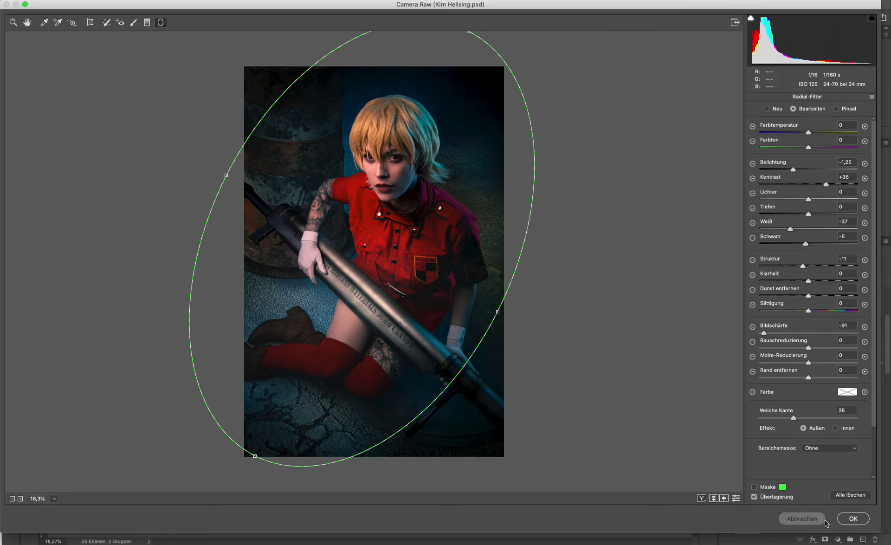
left_click(801, 518)
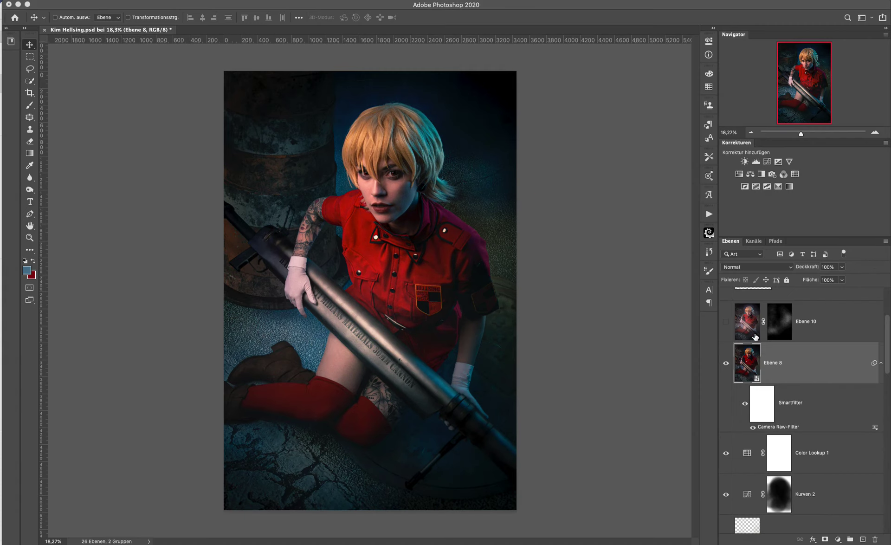
Step: Apply a Camera Raw Filter with Dunst entfernen -84 to the stamped layer Ebene 12
scroll(845, 388, "up", 3)
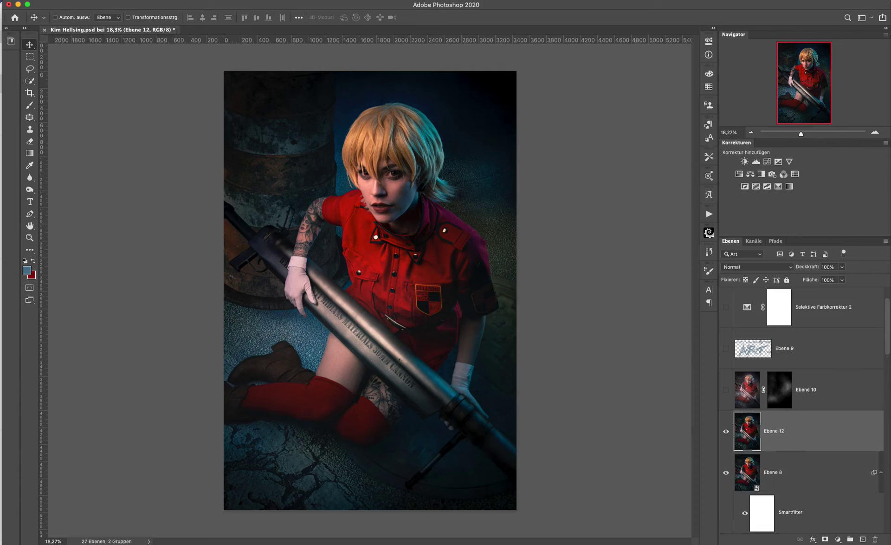
left_click(248, 0)
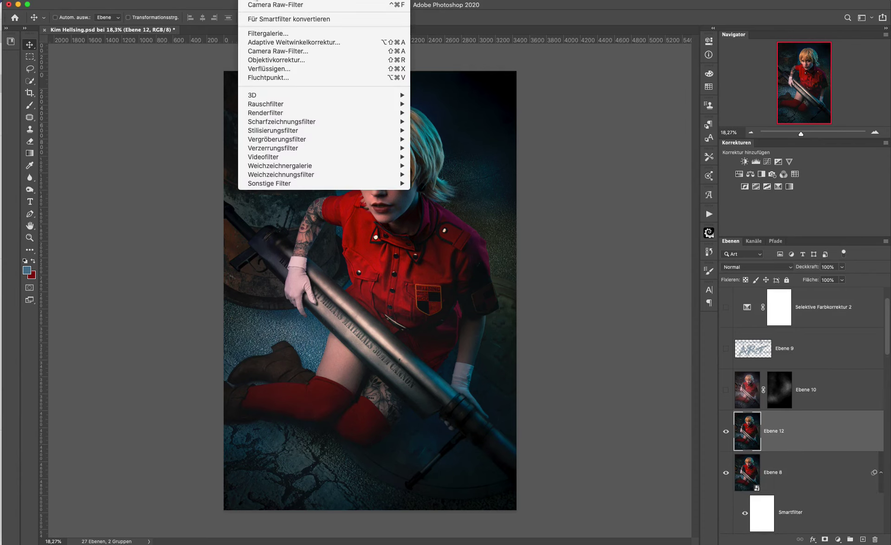
left_click(283, 52)
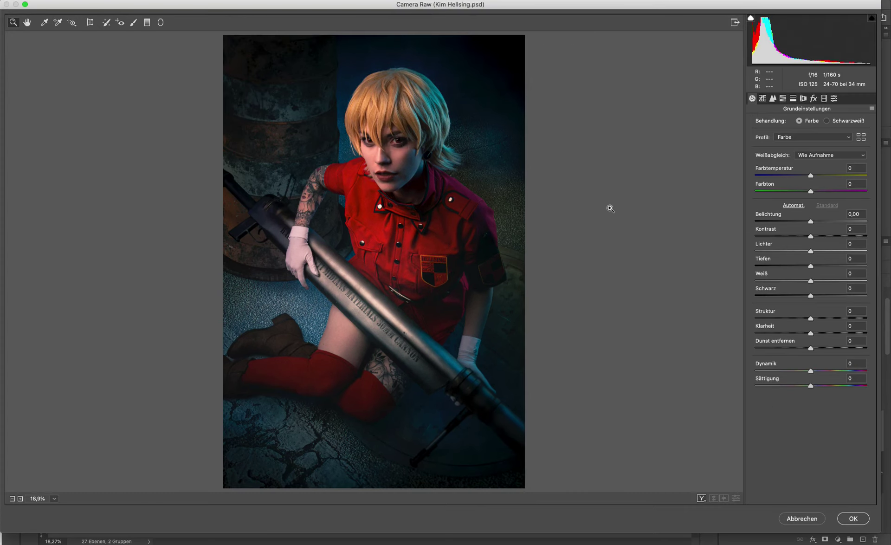
left_click_drag(794, 348, 761, 352)
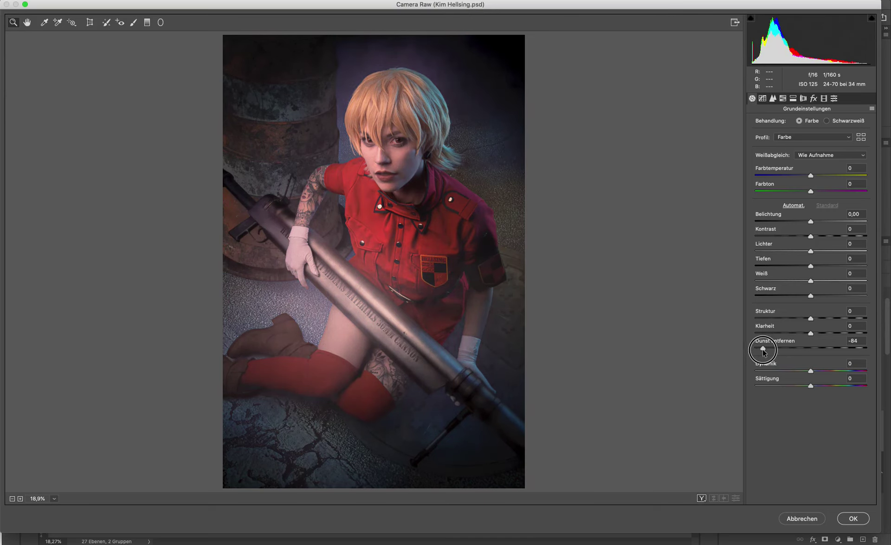
left_click_drag(761, 353, 764, 352)
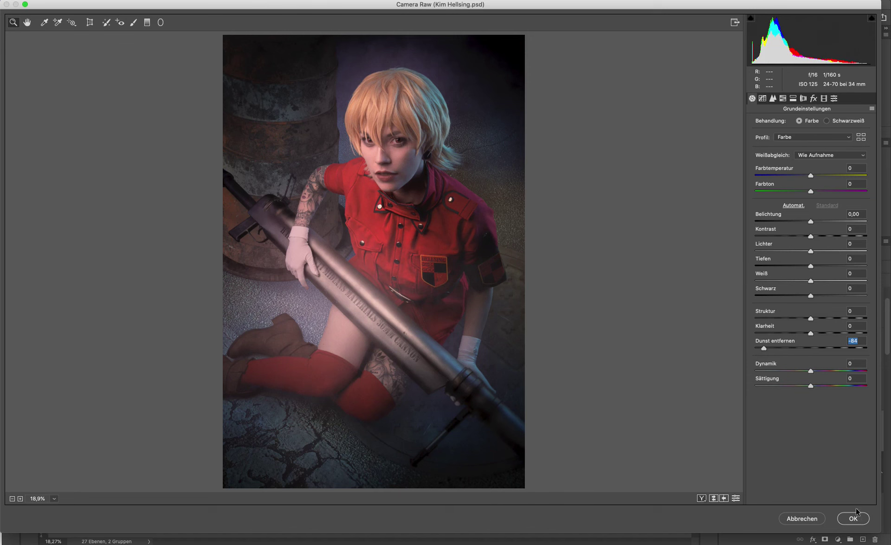
left_click(854, 518)
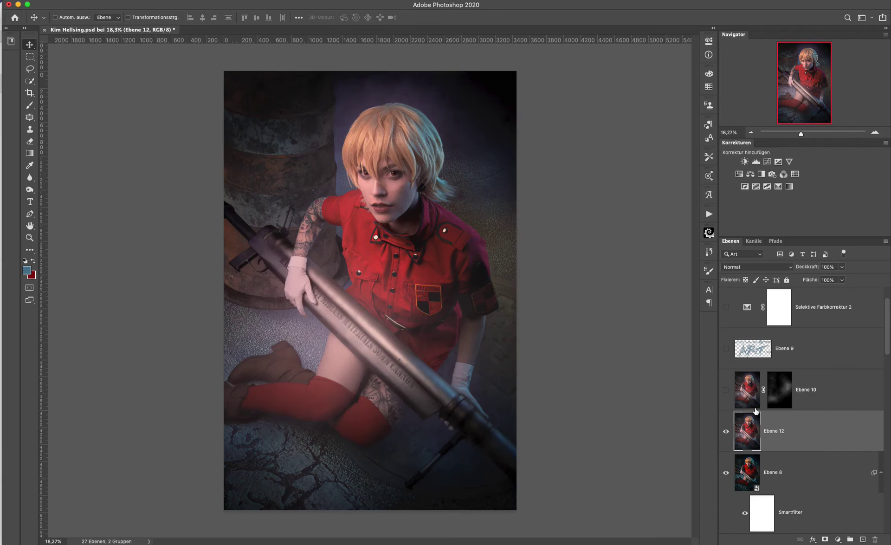
left_click(825, 539, "alt")
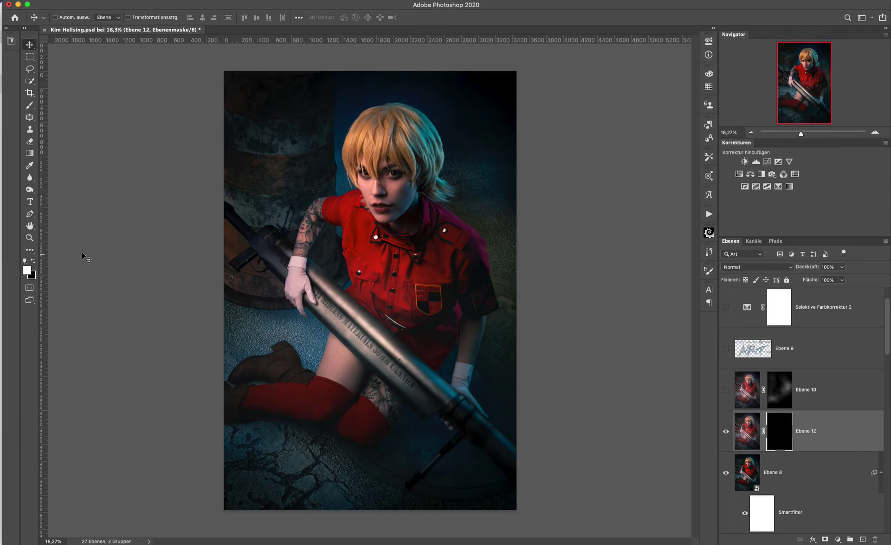
Step: Paint the haze back in over the torso, hair and leg with a 1758 brush
left_click(30, 105)
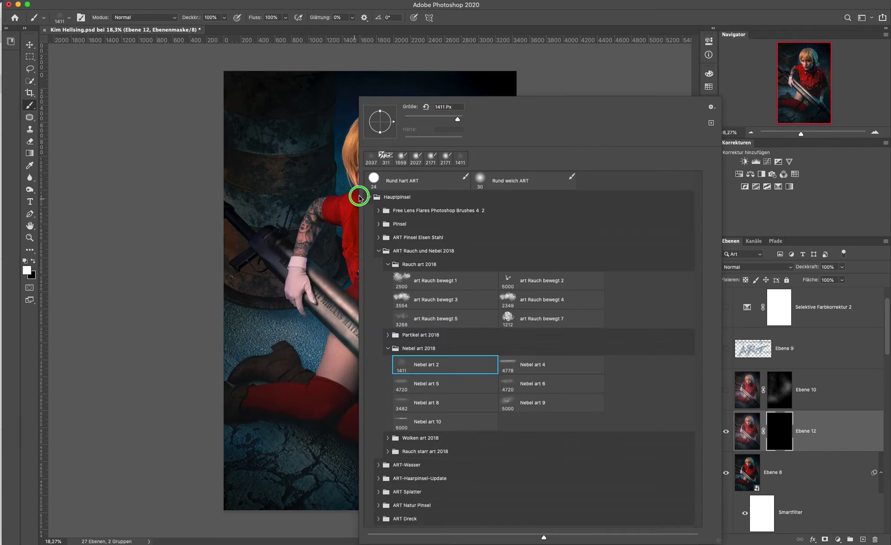
right_click(360, 197)
key("Return")
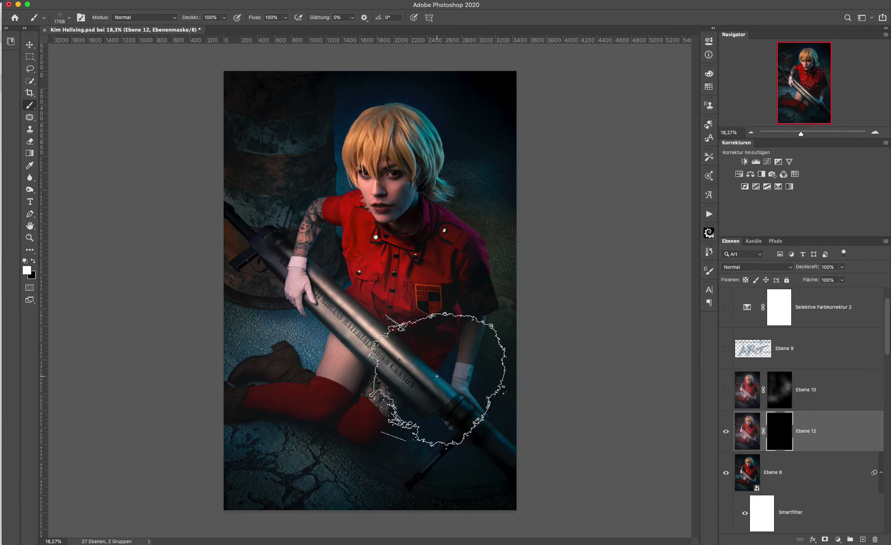
left_click_drag(407, 388, 438, 279)
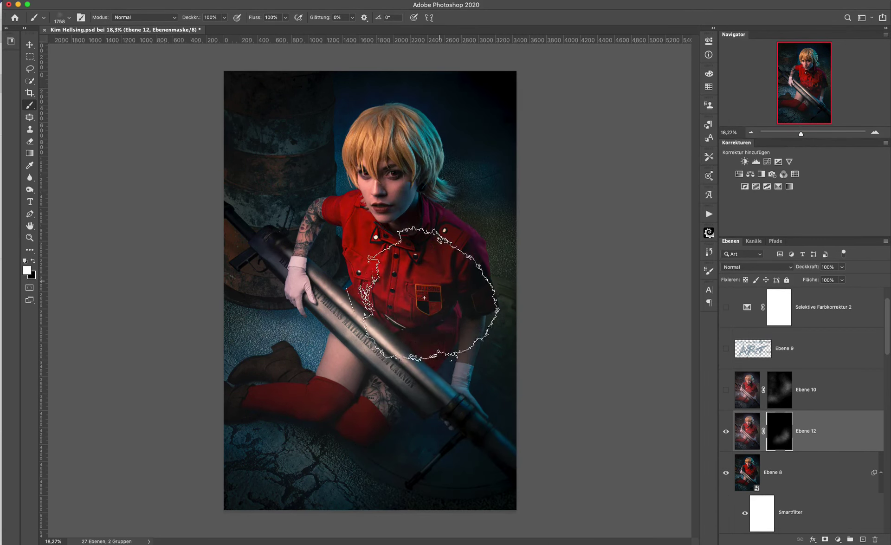
mouse_move(460, 242)
left_mouse_down()
mouse_move(454, 159)
mouse_move(477, 249)
mouse_move(427, 338)
mouse_move(379, 371)
mouse_move(255, 388)
mouse_move(348, 249)
mouse_move(328, 149)
mouse_move(423, 222)
mouse_move(460, 144)
mouse_move(471, 328)
mouse_move(461, 407)
mouse_move(383, 426)
left_mouse_up()
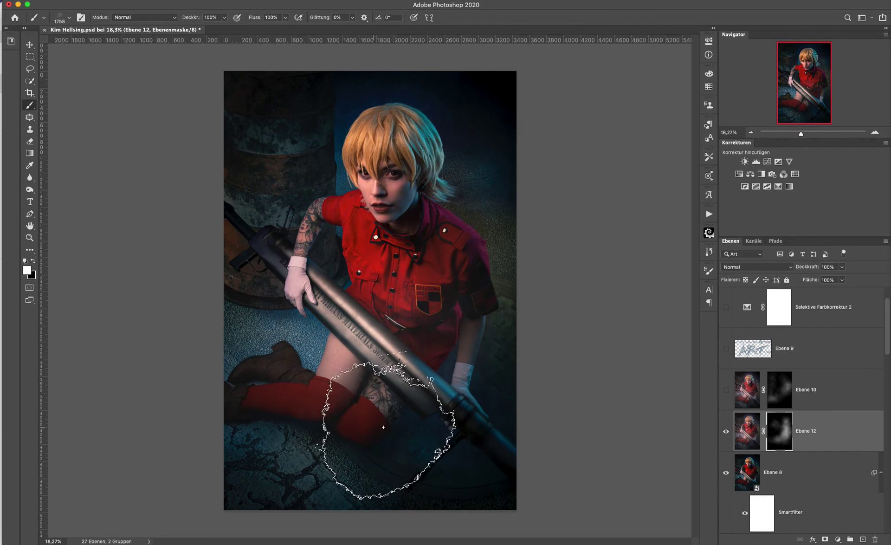
Step: Toggle Ebene 12's visibility repeatedly to compare the image with and without the haze
left_click(725, 434)
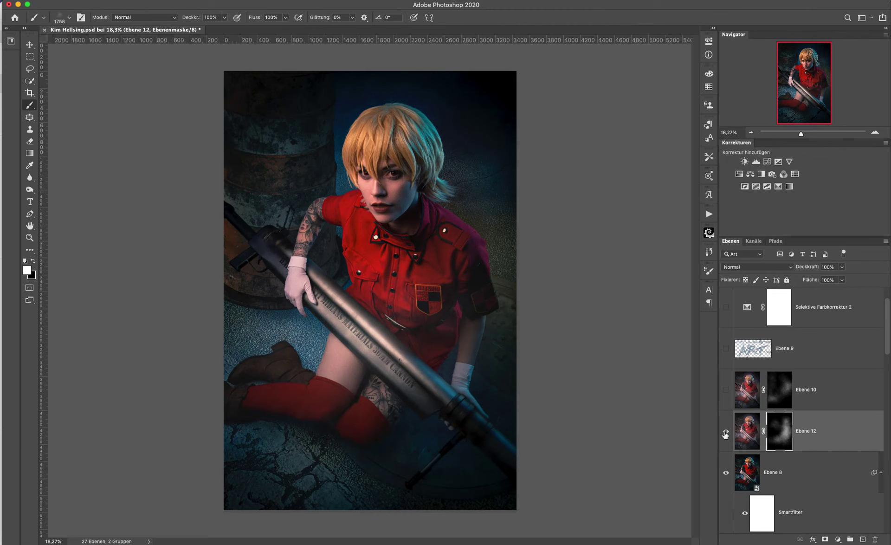
left_click(725, 434)
left_click(725, 434)
left_click(725, 433)
Step: Delete the hazy Ebene 12 and turn Ebene 10 back on
key("Delete")
left_click(738, 393)
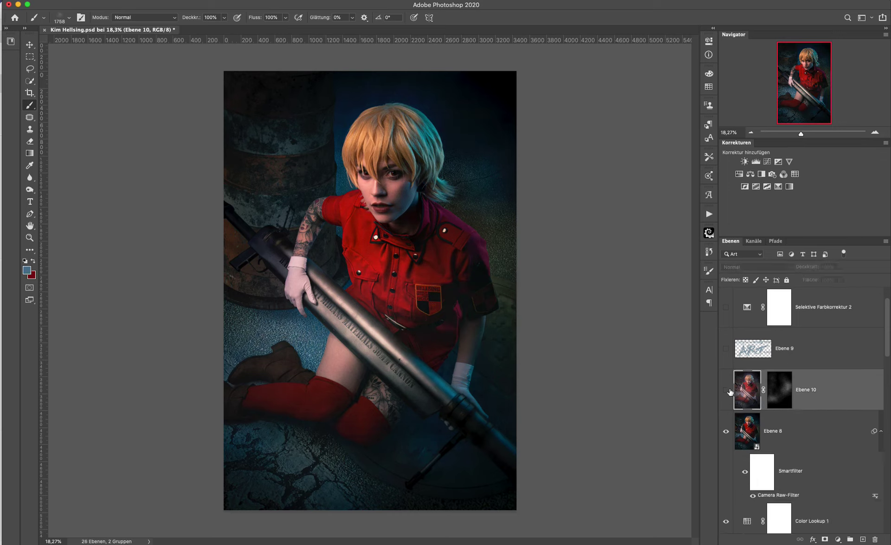
left_click(727, 390)
left_click(727, 391)
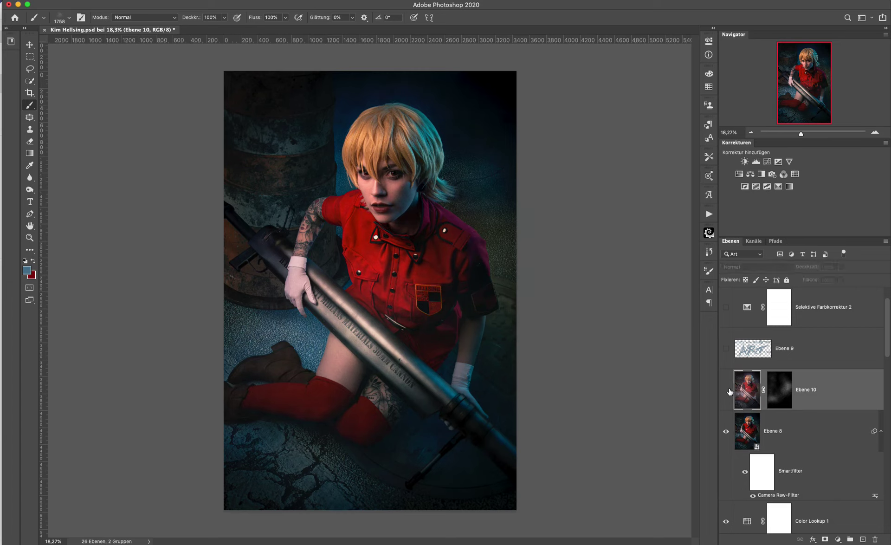
Step: Show the Ebene 9 signature and Selektive Farbkorrektur 2, and open its settings
left_click(827, 357)
left_click(726, 349)
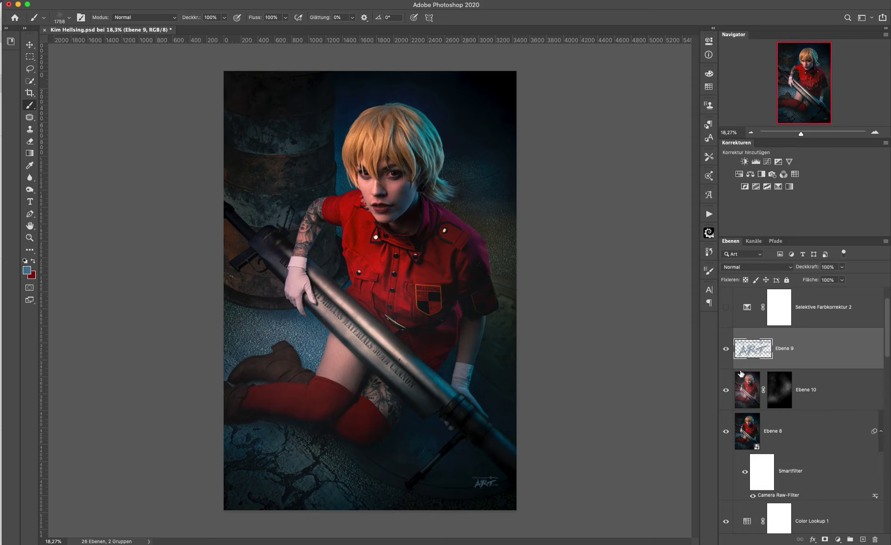
left_click(726, 308)
double_click(748, 308)
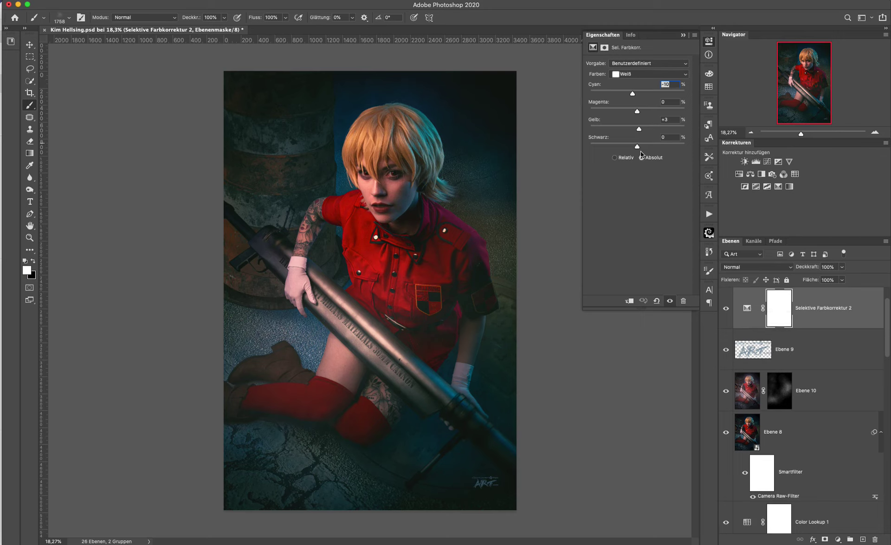
Step: Check the Selektive Farbkorrektur 2 values for the Schwarz and Grautöne colour ranges
left_click(640, 74)
left_click(631, 87)
left_click(638, 76)
left_click(634, 66)
Step: Close the settings and toggle Selektive Farbkorrektur 2 off and on to compare
left_click(682, 36)
left_click(725, 309)
left_click(725, 308)
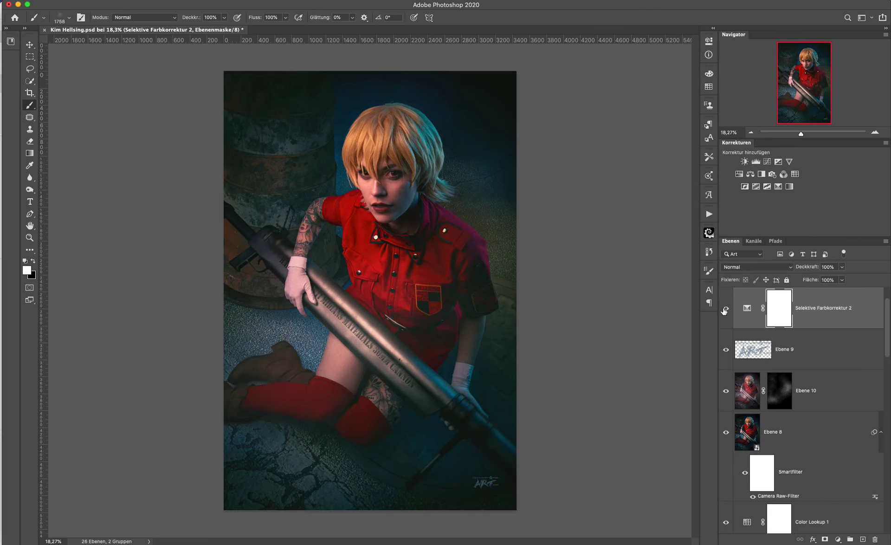